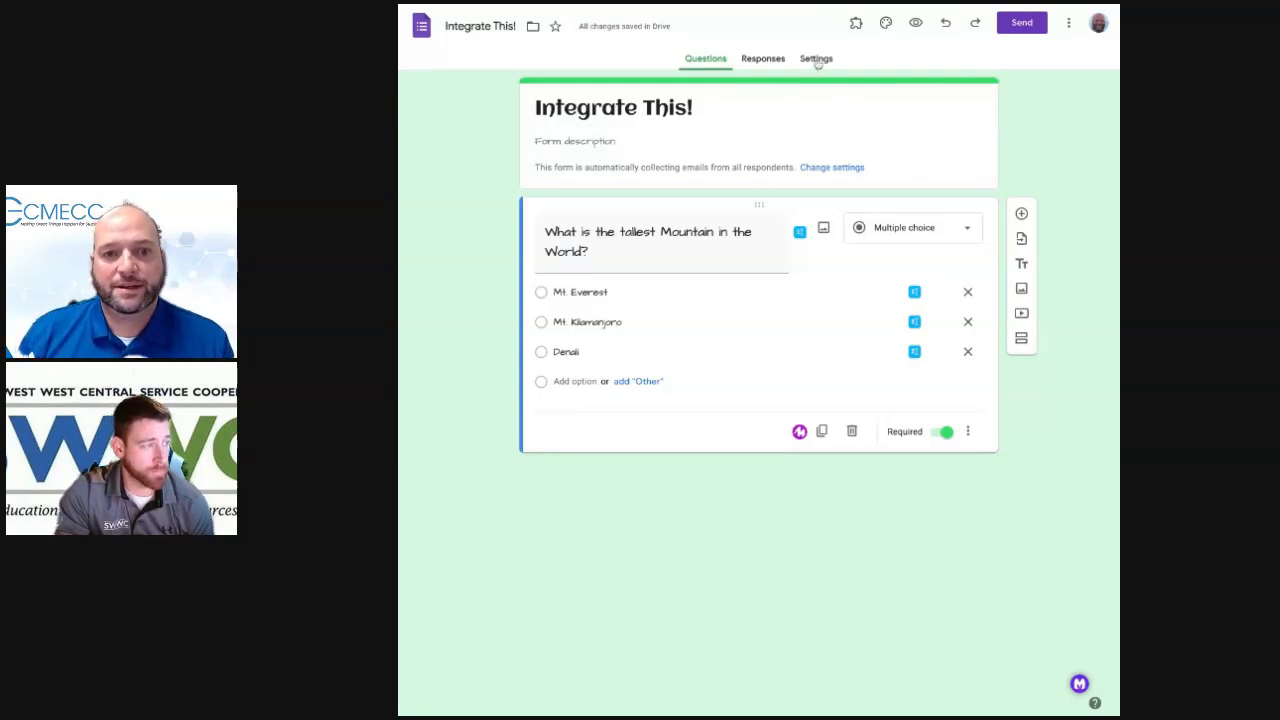
- Turn the form into a quiz and stop respondents from seeing the correct answers
left_click(817, 60)
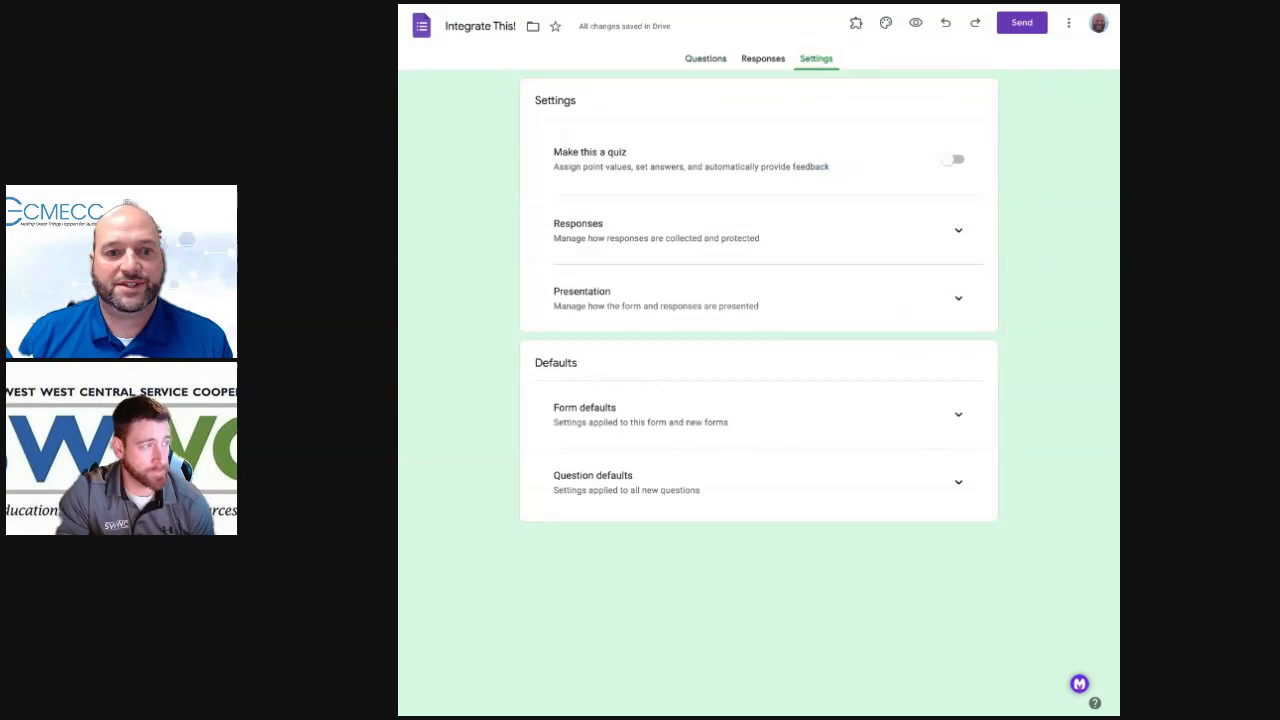
left_click(951, 160)
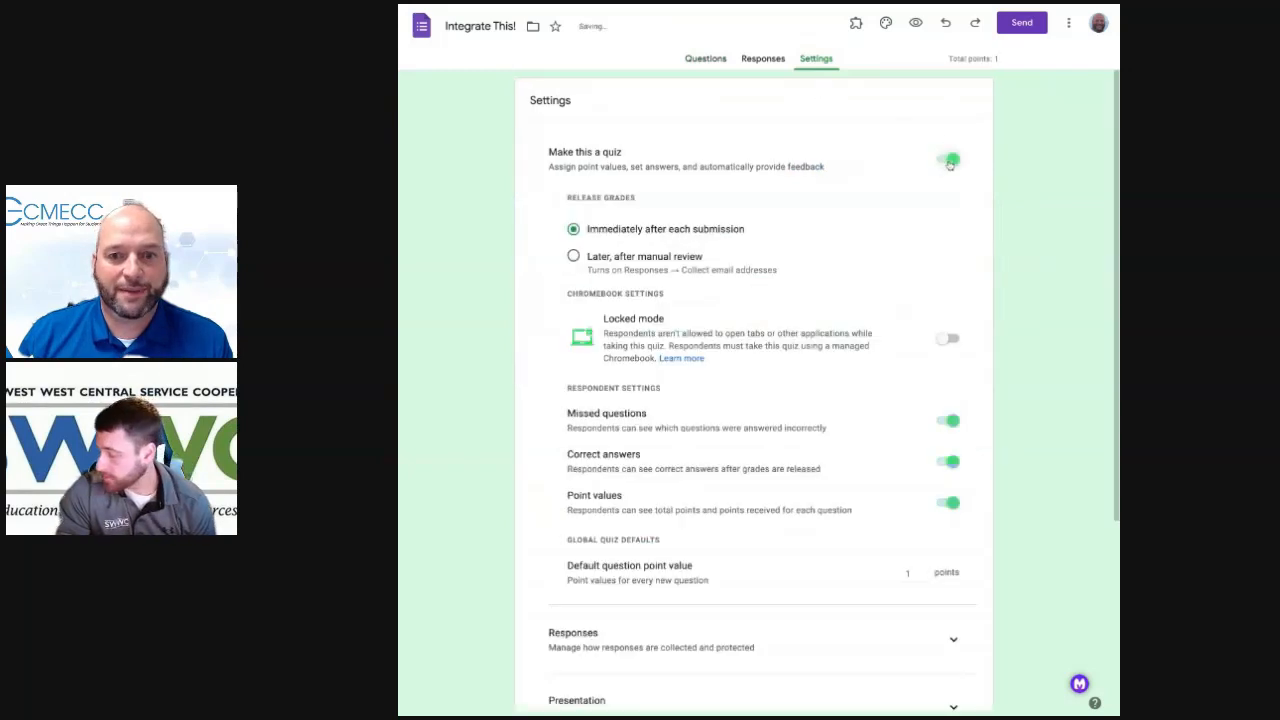
scroll(1037, 284, "down", 2)
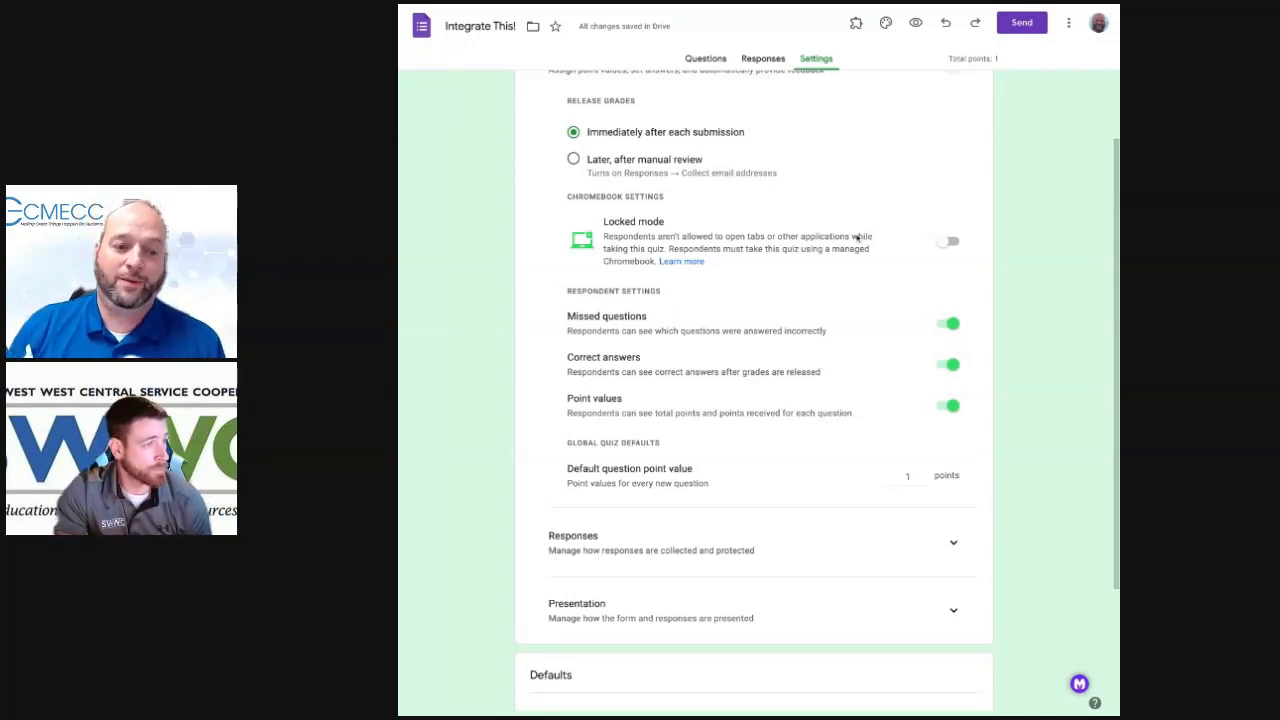
scroll(852, 310, "down", 1)
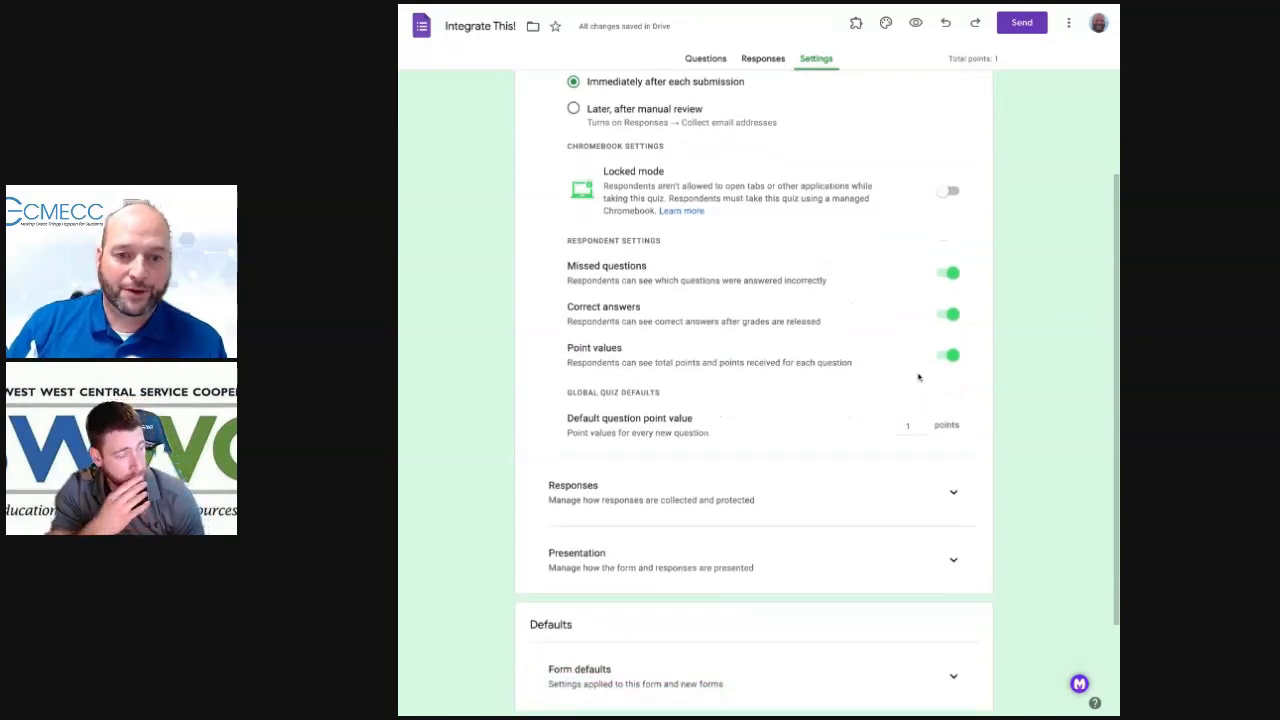
left_click(953, 316)
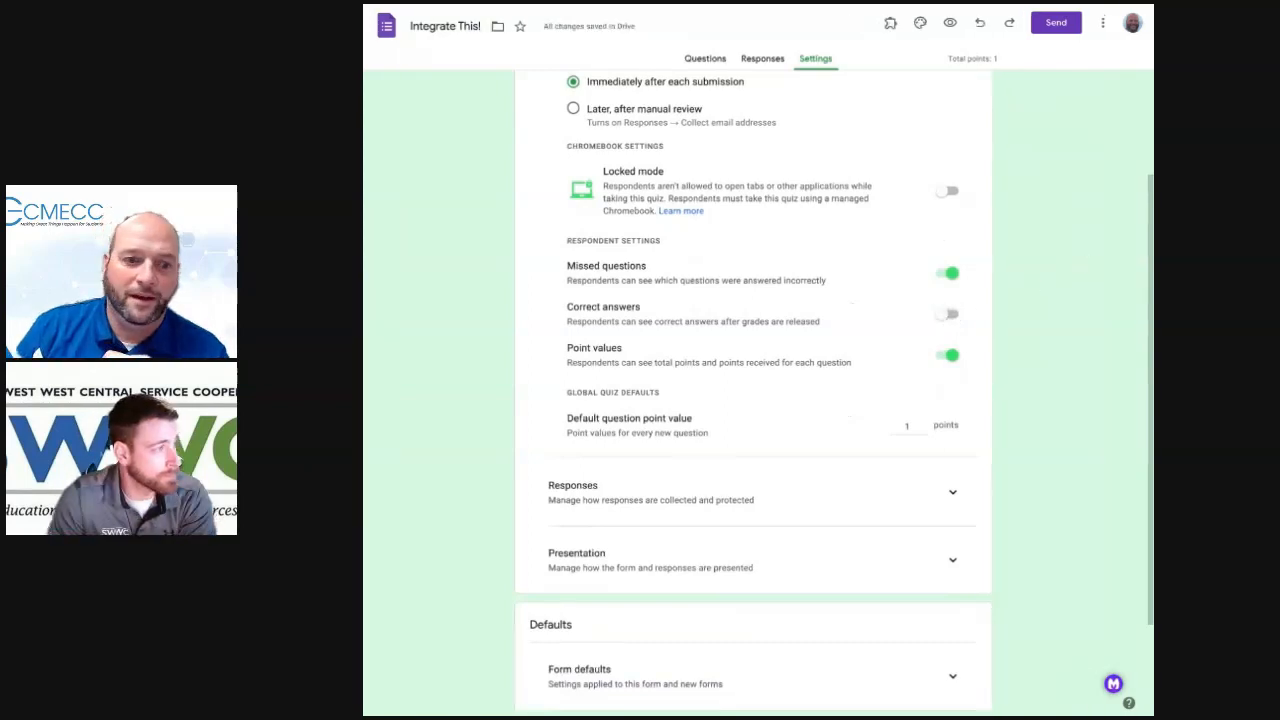
- Expand the response settings and review how responses are collected along with the quiz options
scroll(753, 390, "down", 2)
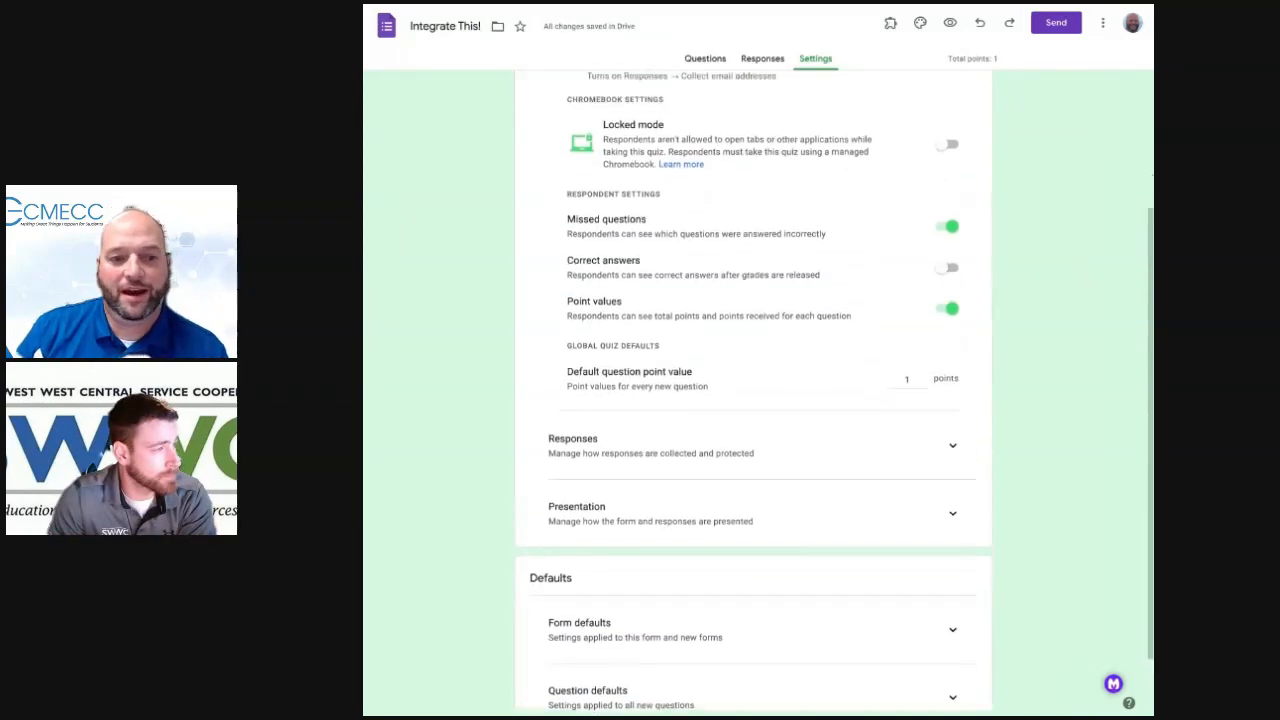
left_click(953, 432)
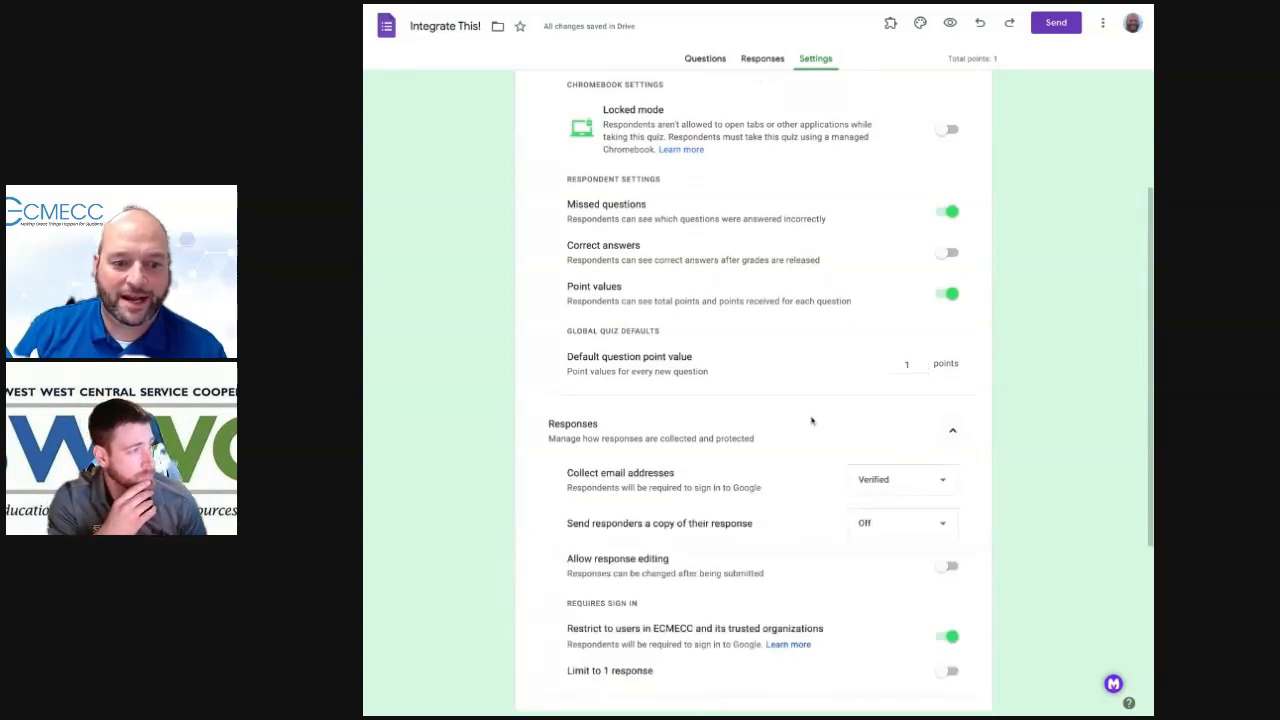
scroll(811, 420, "down", 3)
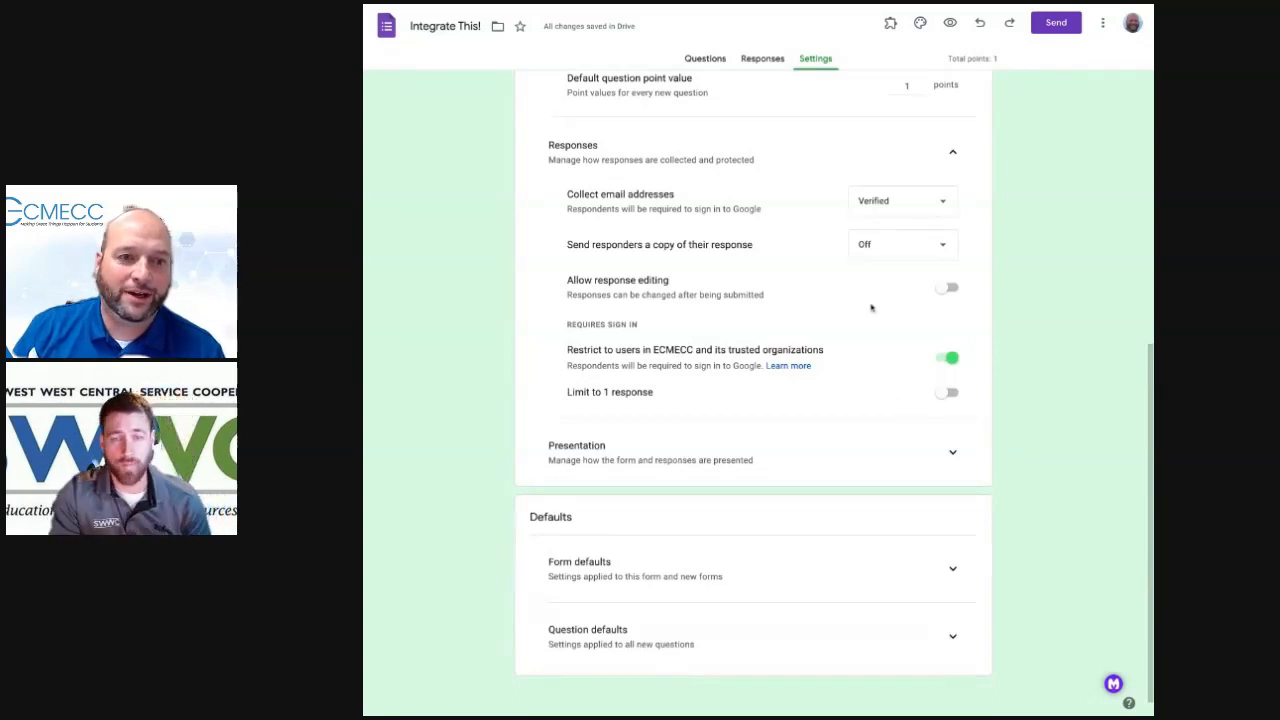
scroll(759, 379, "up", 1)
scroll(759, 379, "up", 5)
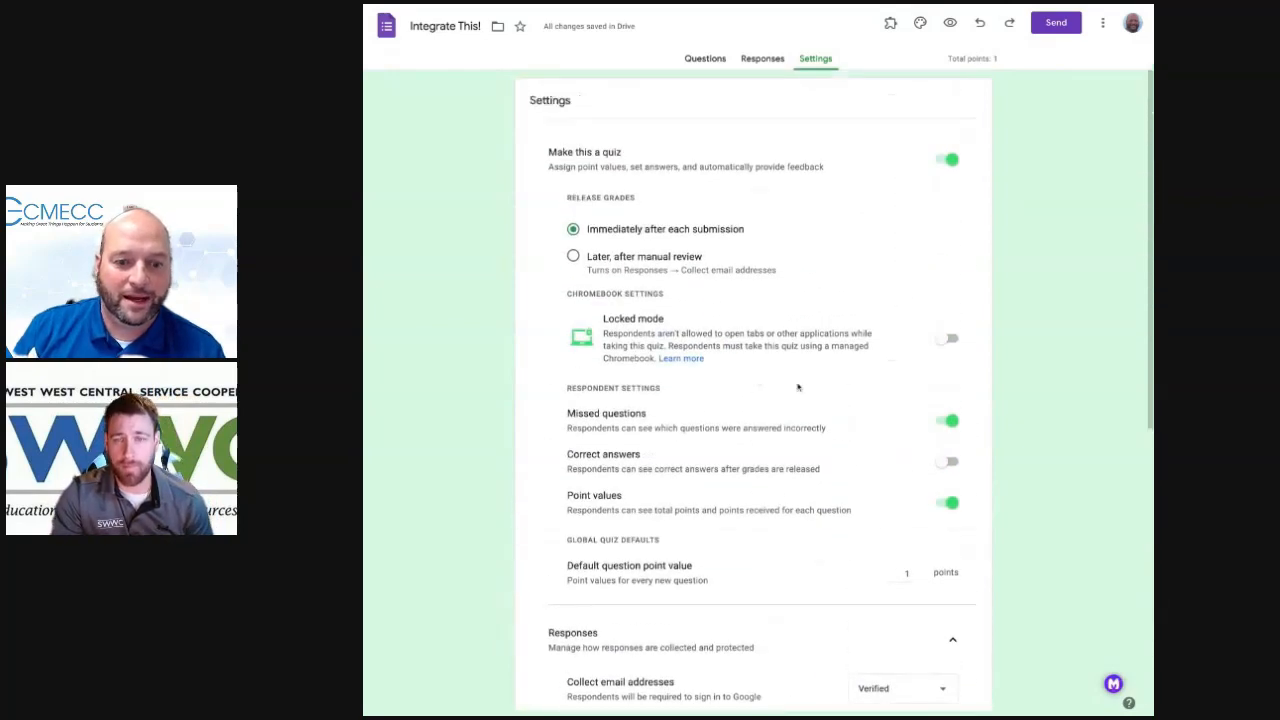
scroll(797, 387, "down", 5)
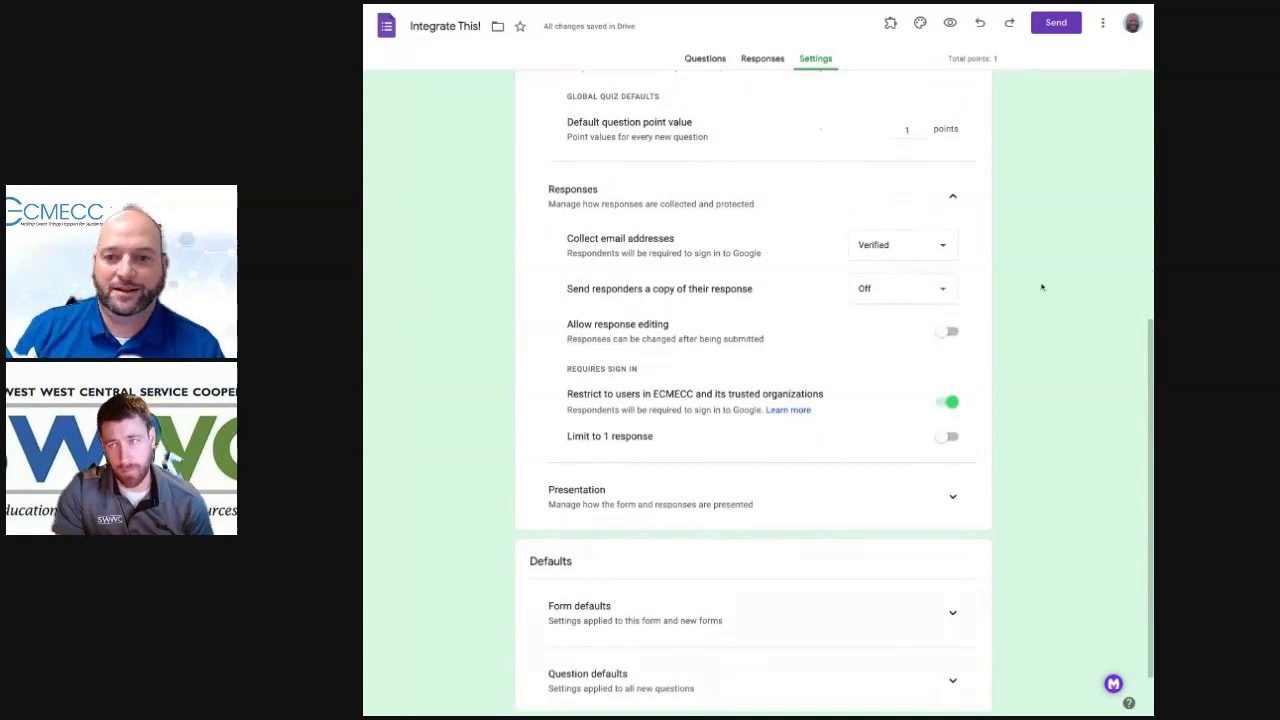
scroll(694, 241, "up", 5)
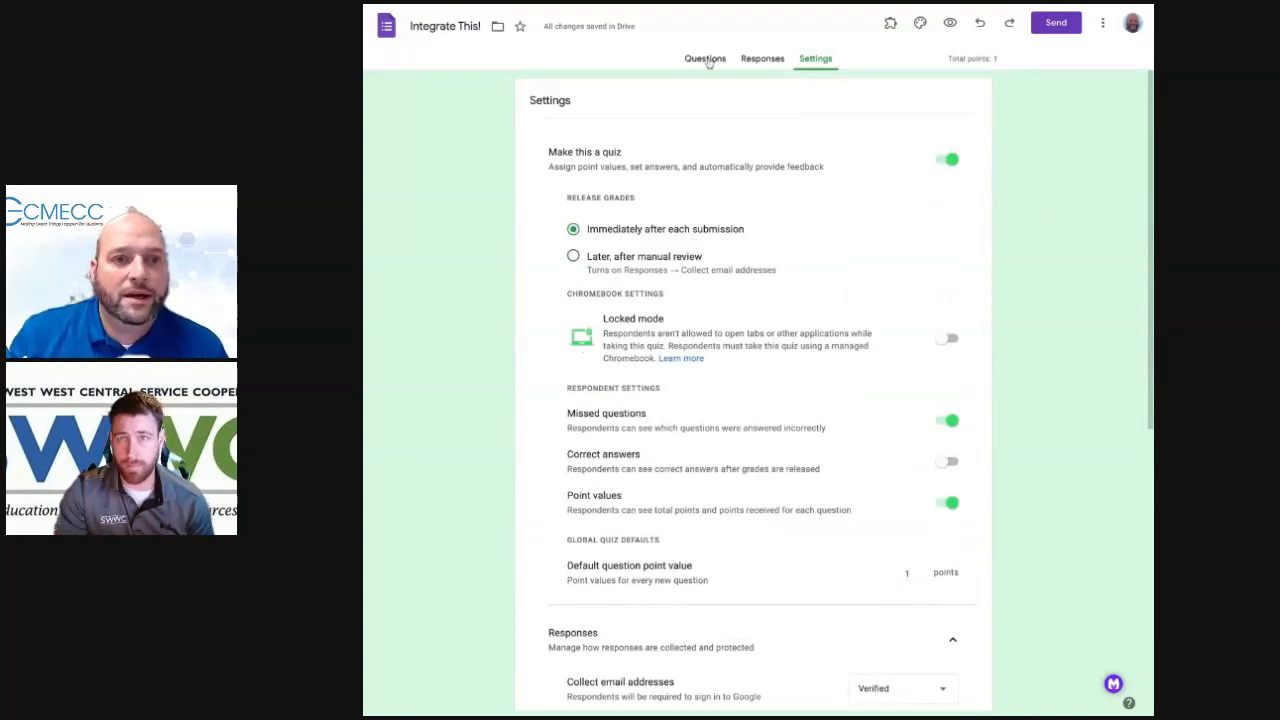
- Mark Mt. Everest as the correct answer in the answer key of the tallest mountain question
left_click(705, 59)
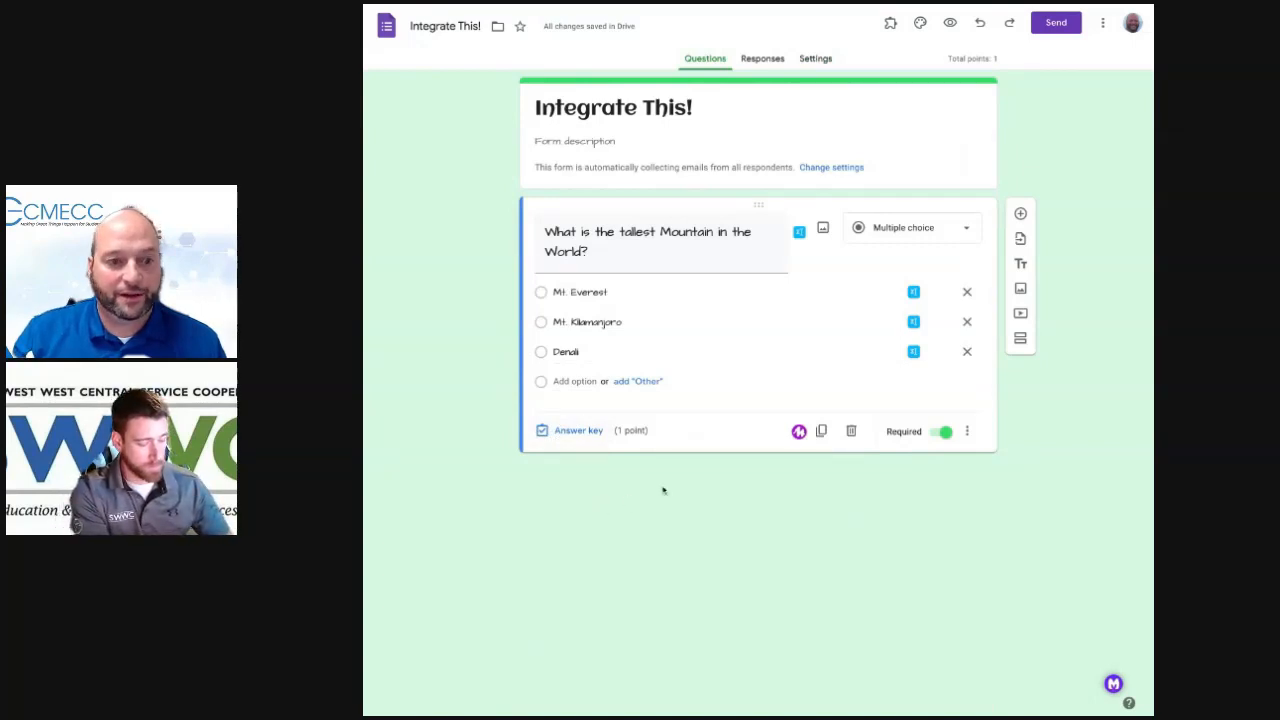
left_click(570, 432)
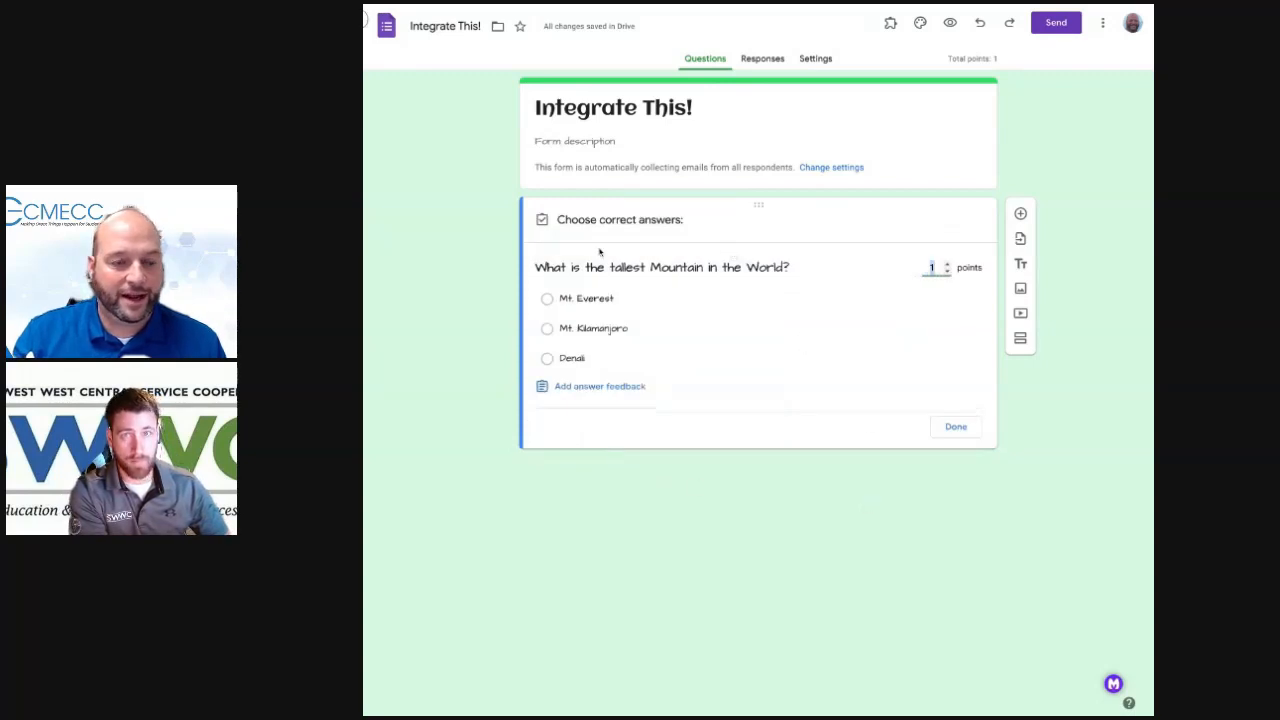
left_click(548, 300)
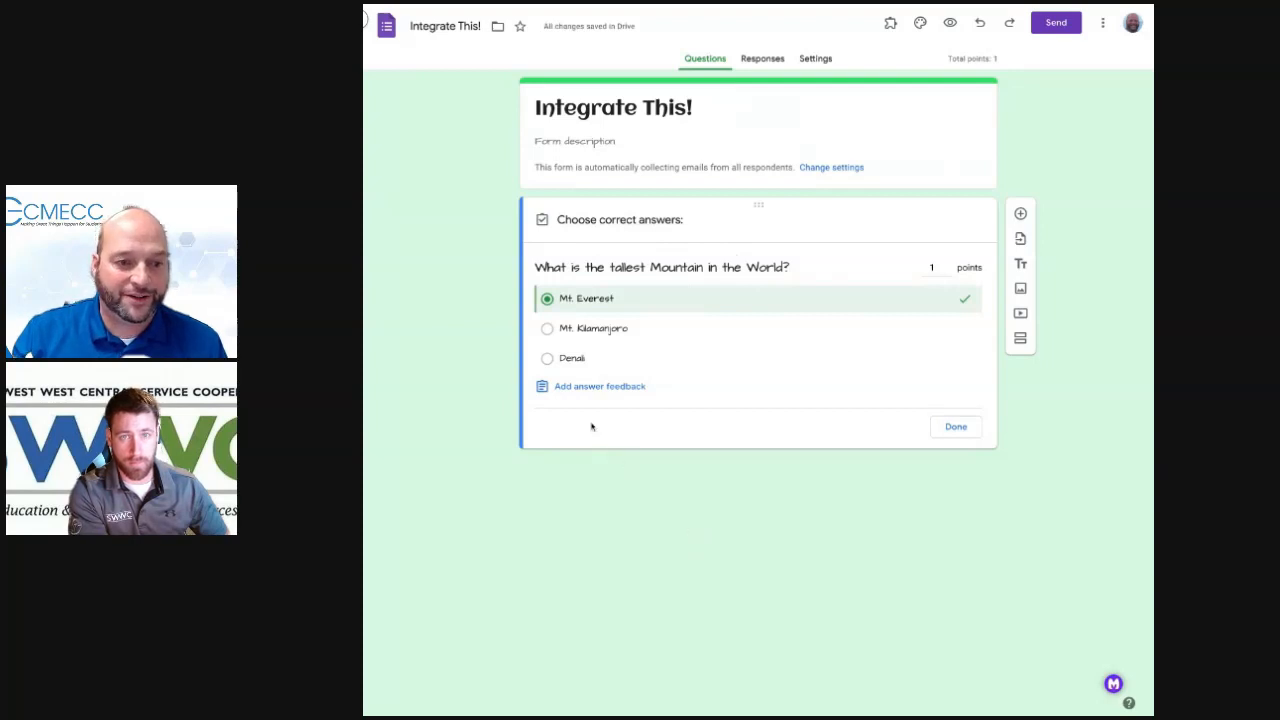
- Add the feedback "Great Job!" for correct answers to the tallest mountain question
left_click(590, 388)
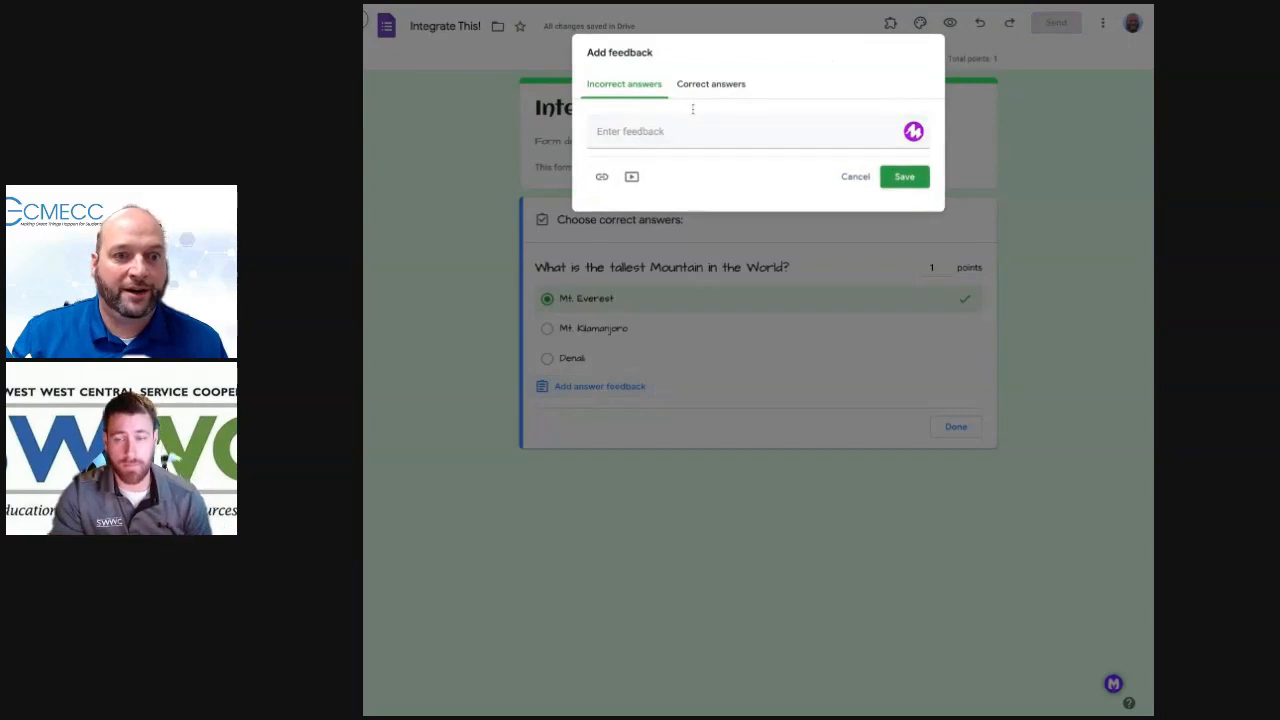
left_click(708, 88)
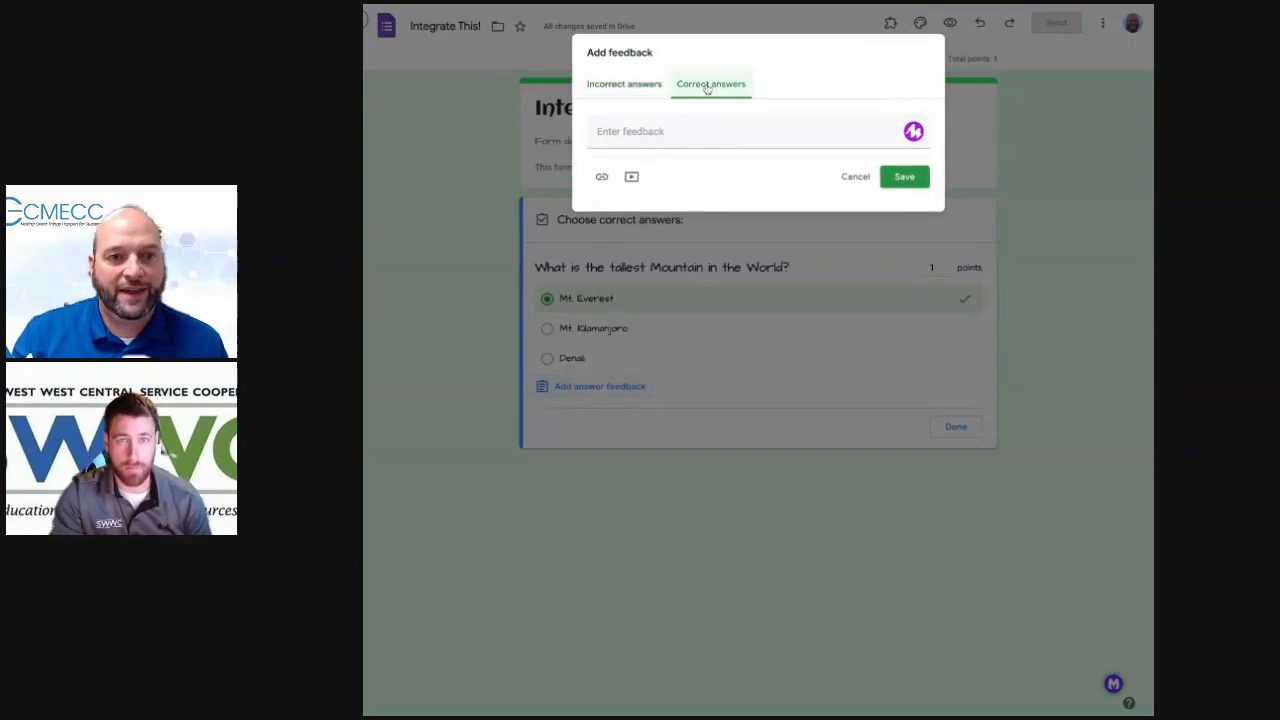
left_click(653, 130)
type("Great Job")
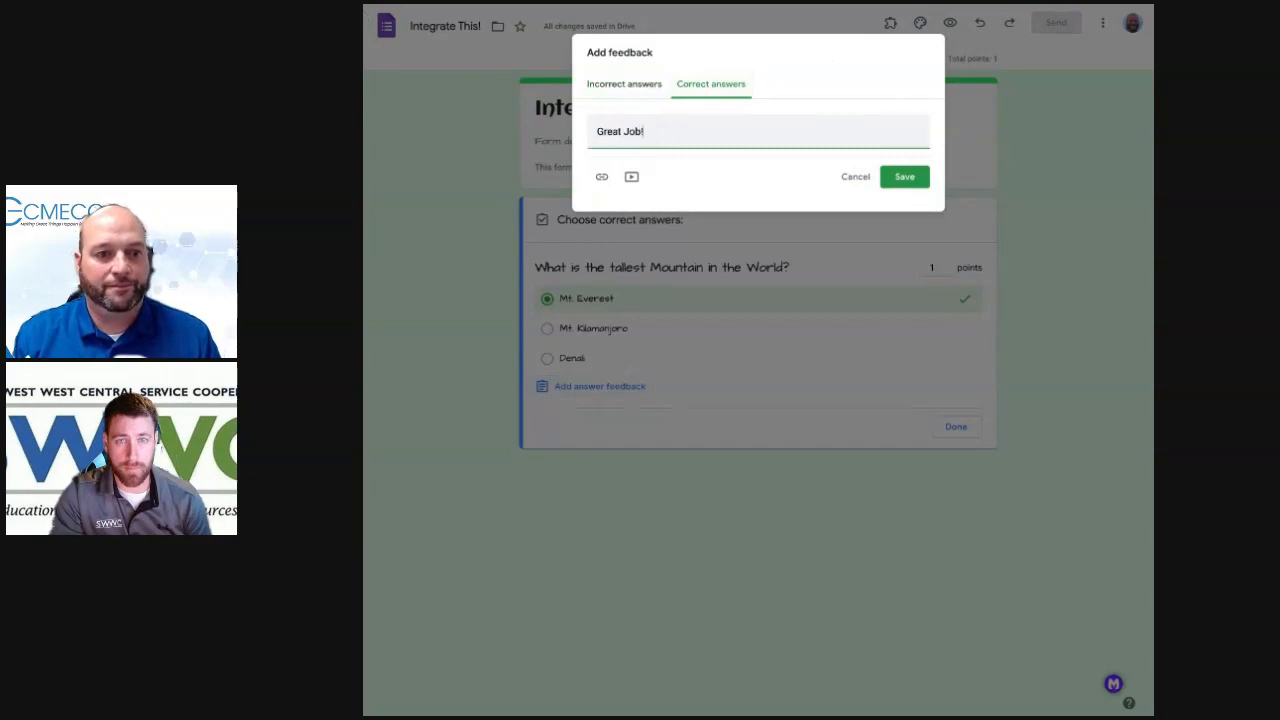
type("!")
- Add the incorrect-answer feedback "HINT: you will remember this for EVER more!!!", save it and finish the answer key
left_click(623, 88)
left_click(628, 132)
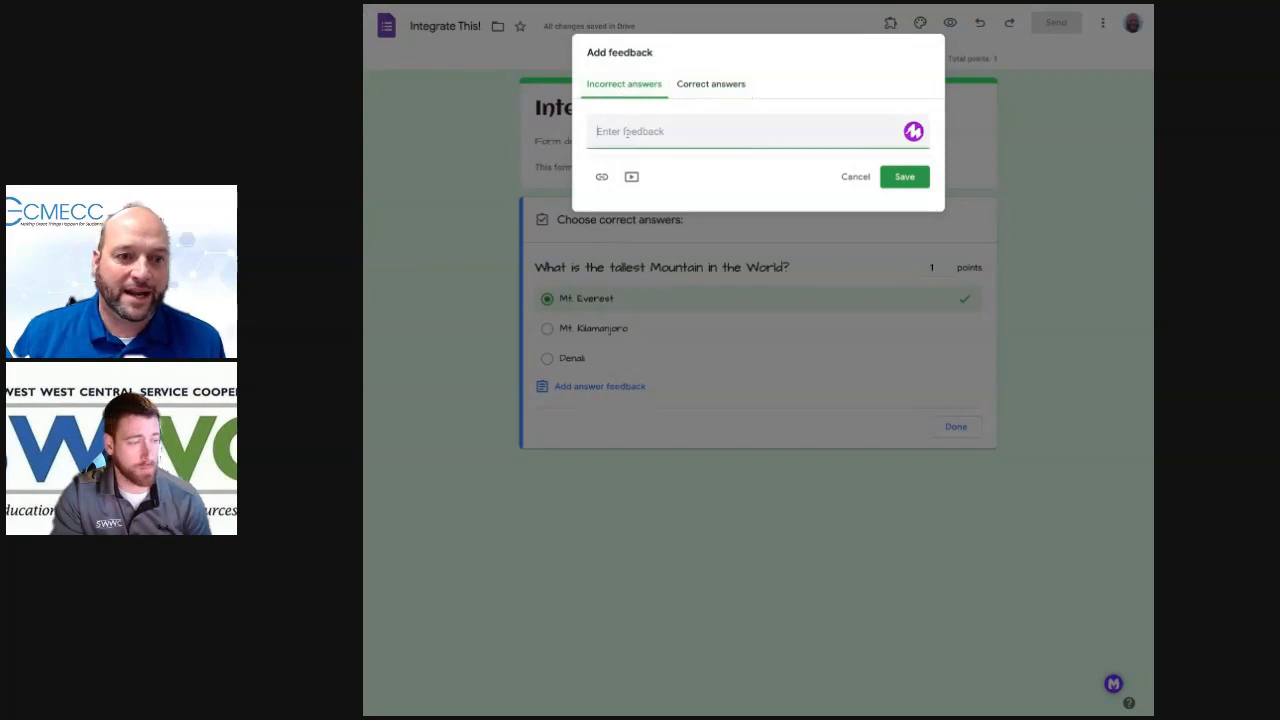
type("HINT: you wi")
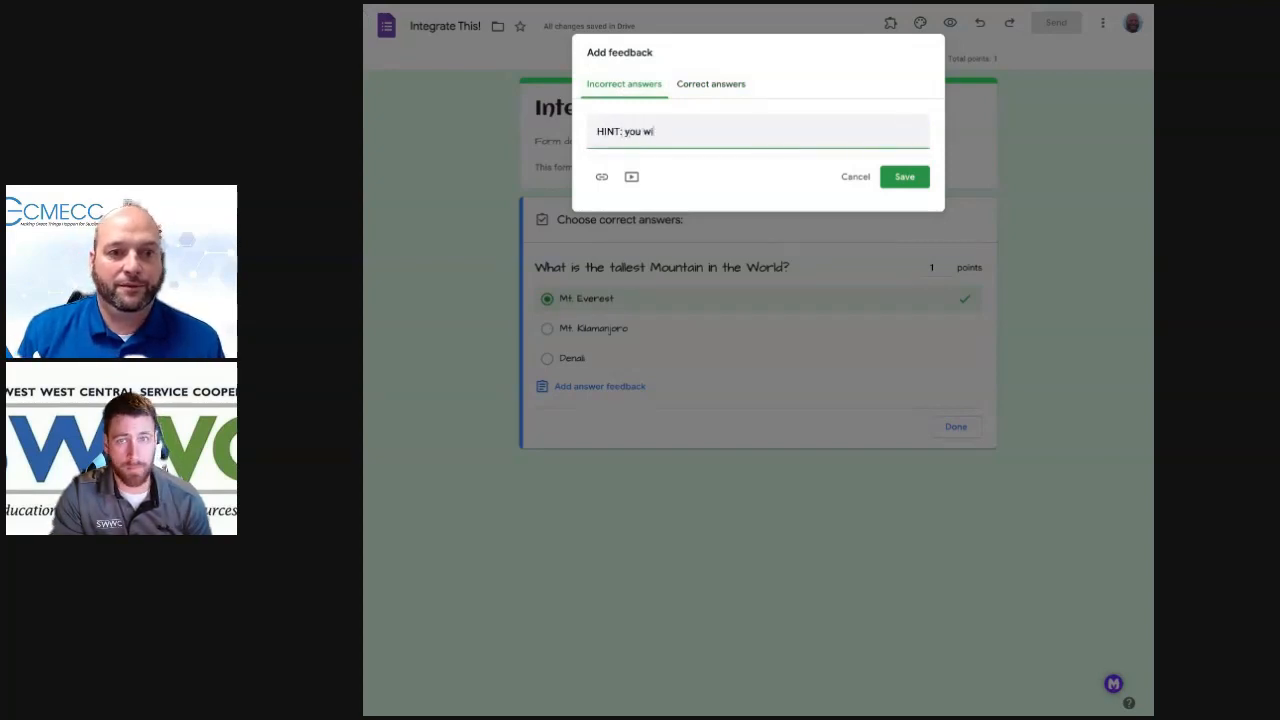
type("ll remem")
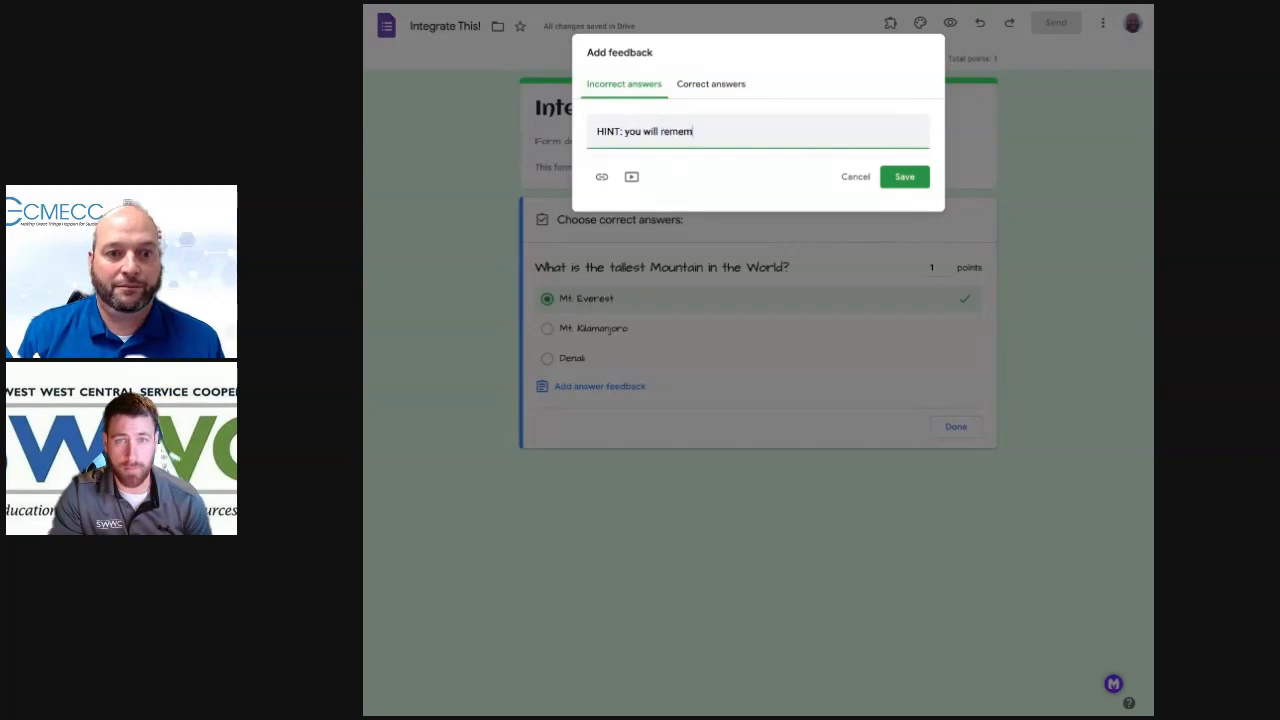
type("ber this for")
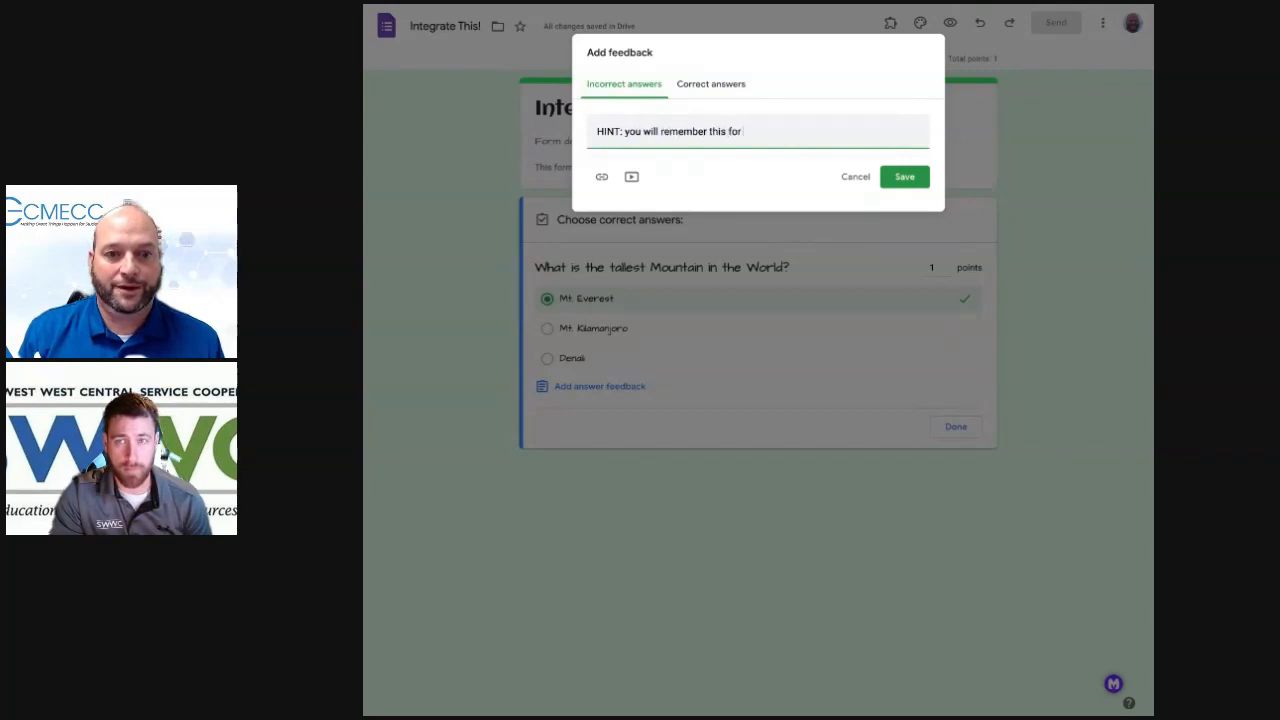
type(" EVER more!!!")
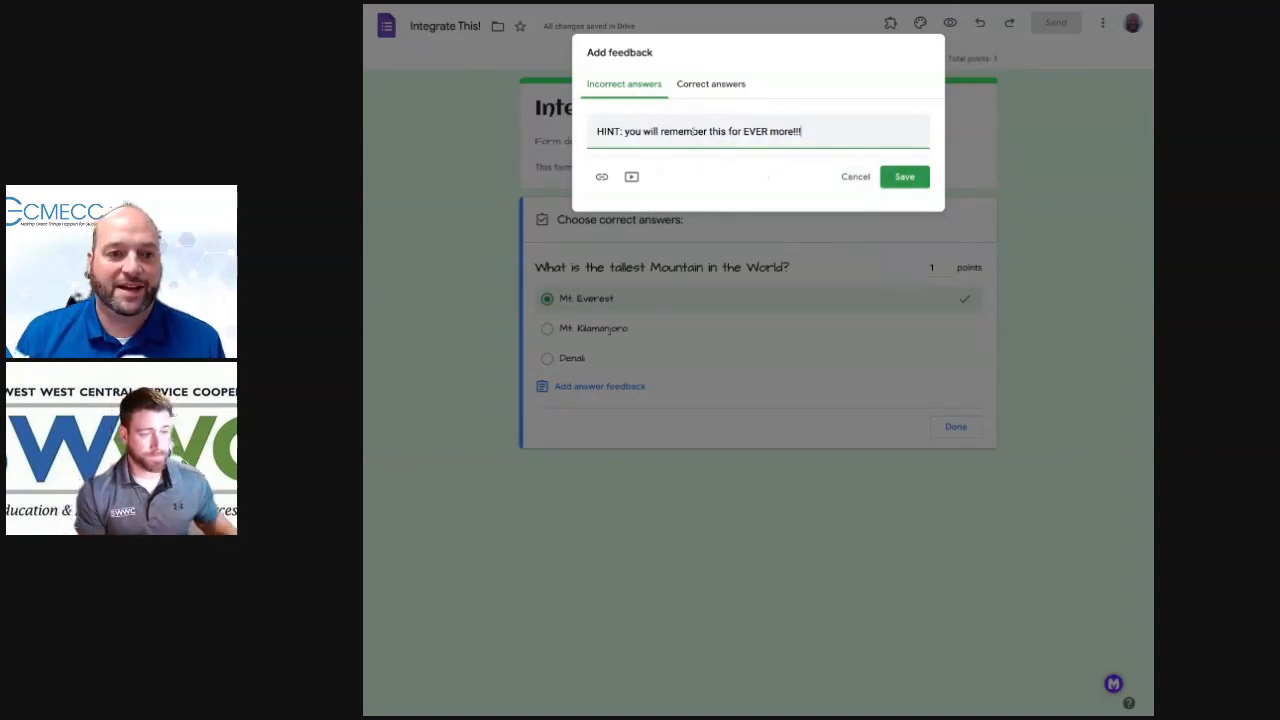
left_click(905, 177)
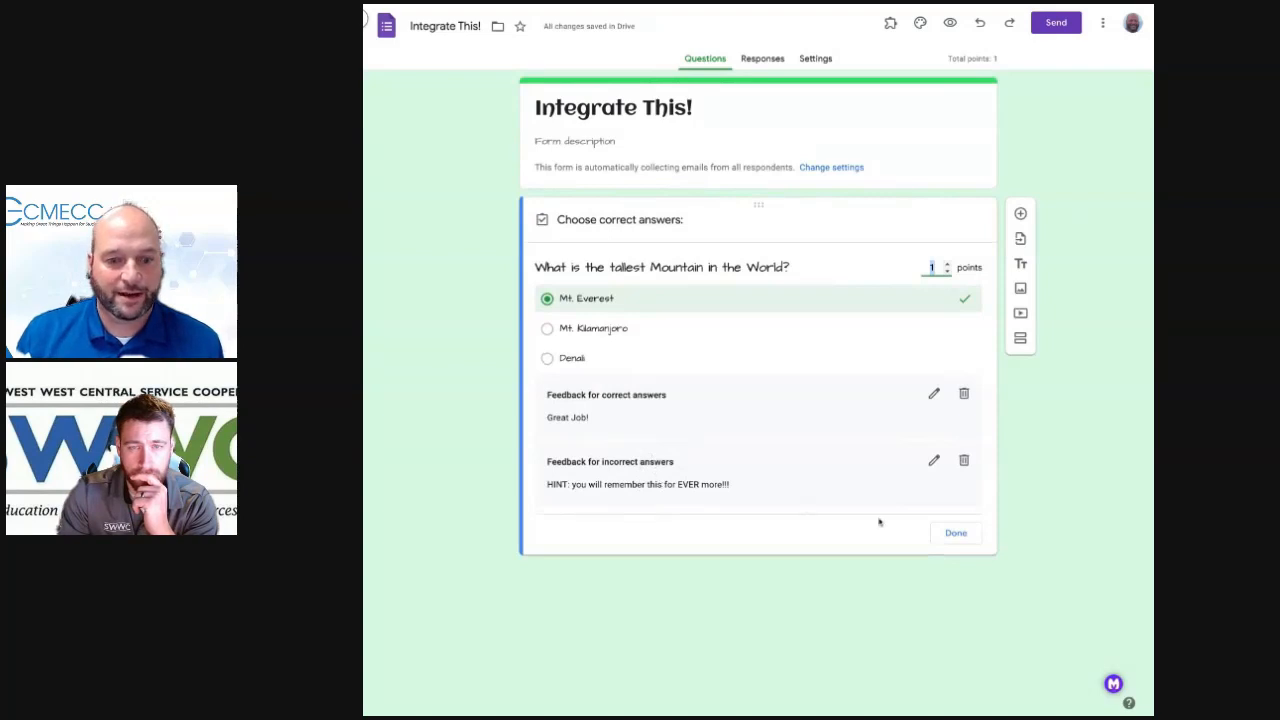
left_click(952, 534)
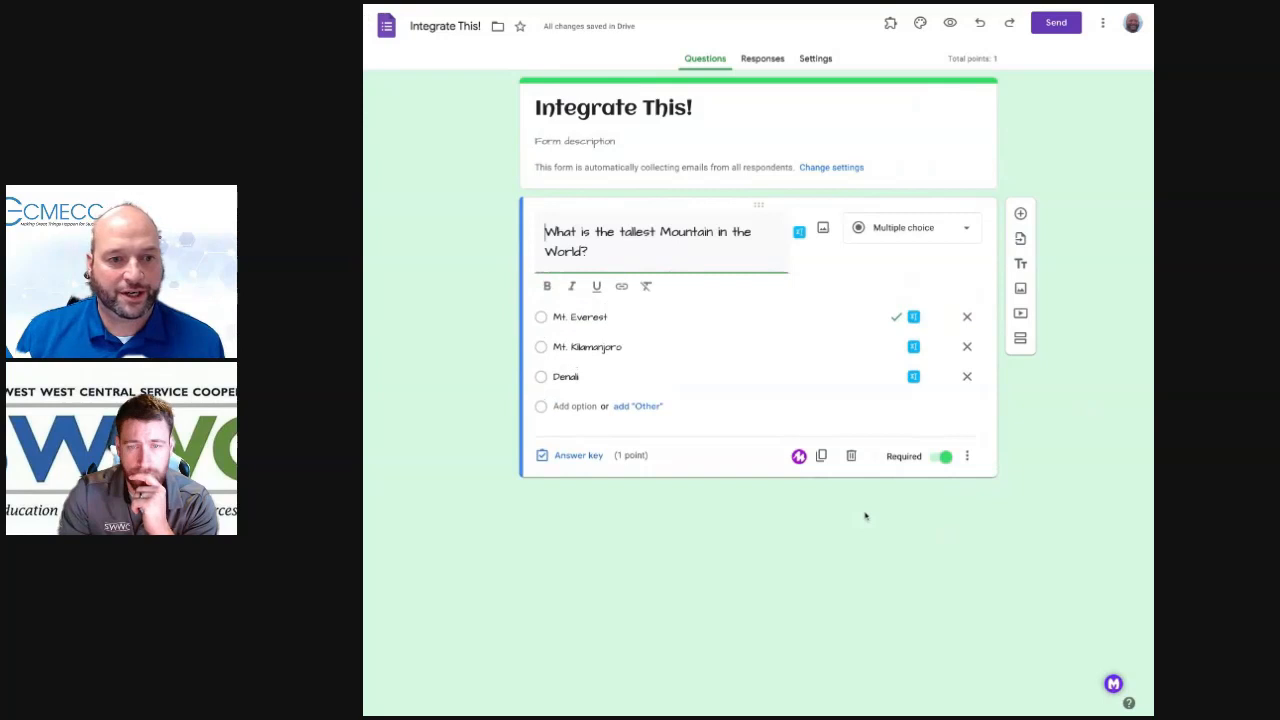
- Duplicate the mountain question and reword the copy to "What is the tallest Mountain in the North America?"
left_click(821, 456)
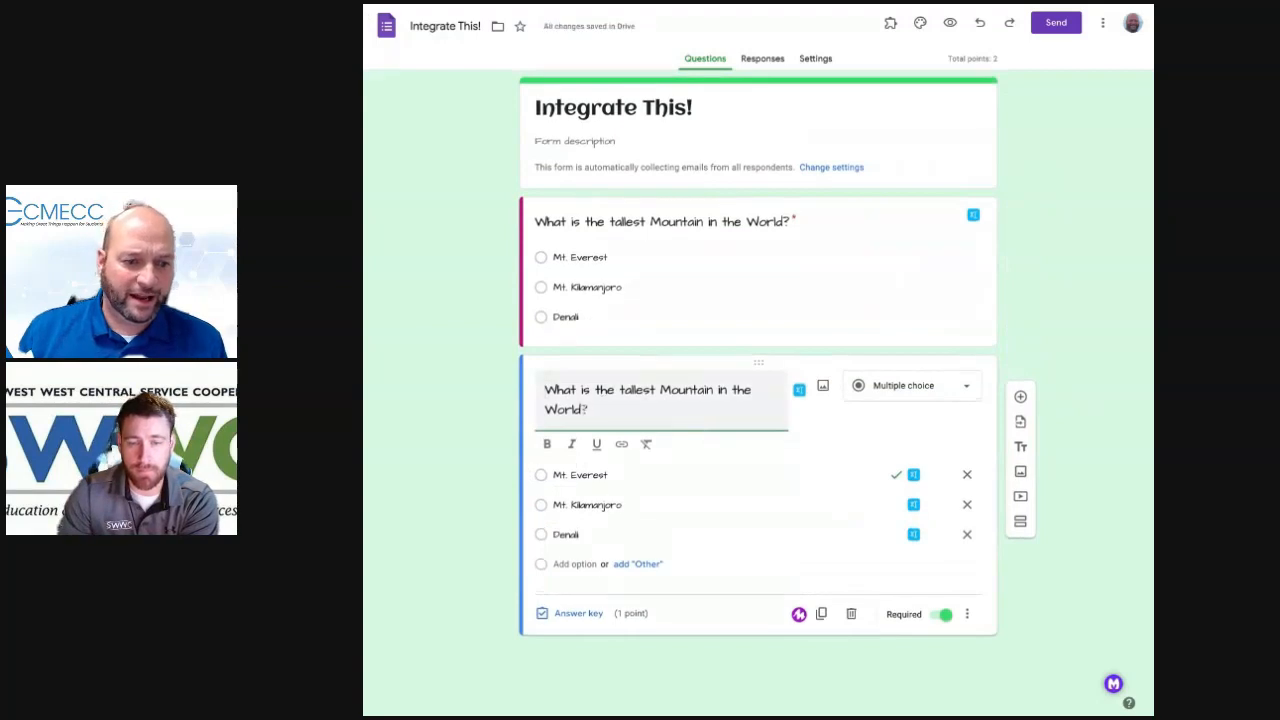
key("BackSpace")
key("BackSpace")
key("BackSpace")
key("BackSpace")
key("BackSpace")
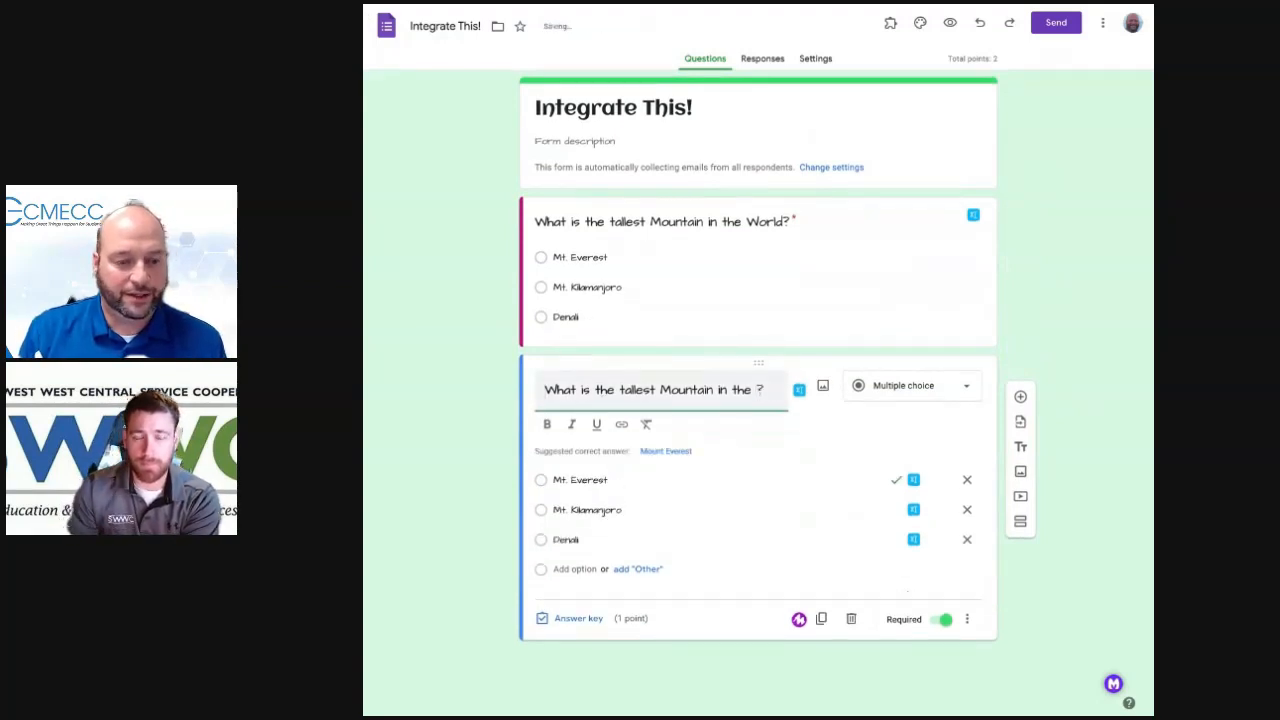
type("North America")
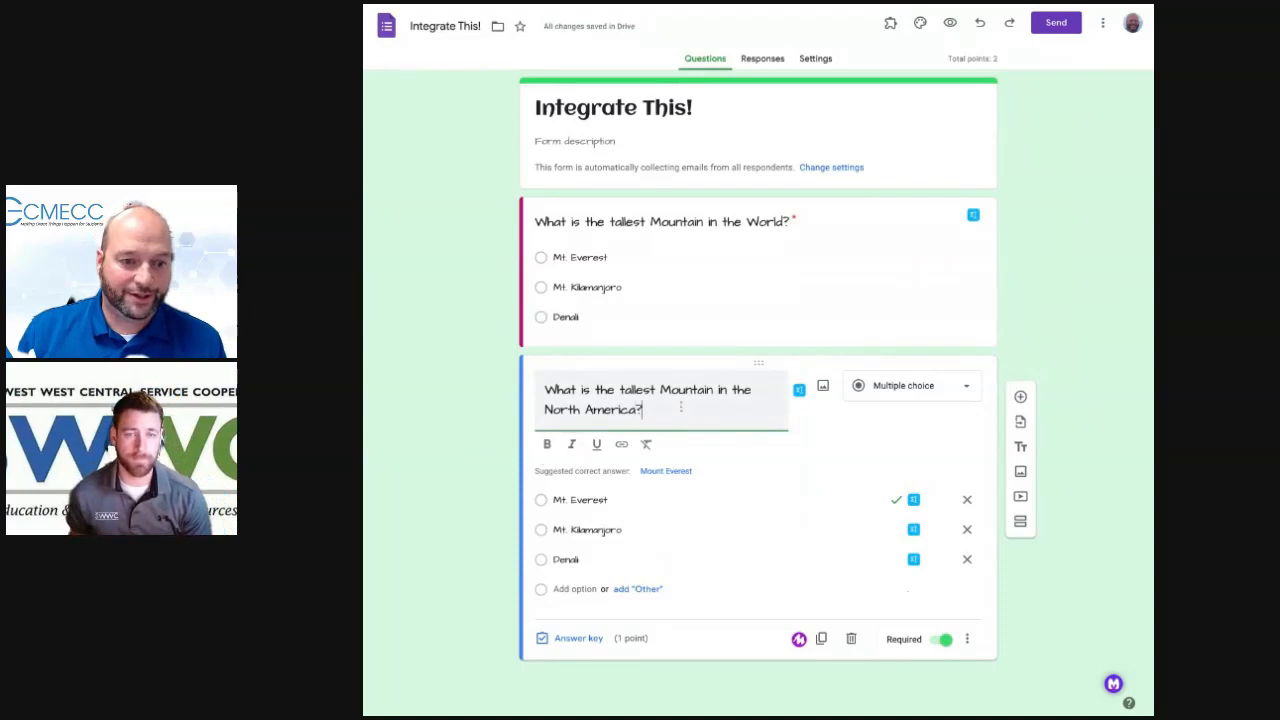
- Make Denali the only correct answer in the North America question's answer key
left_click(575, 639)
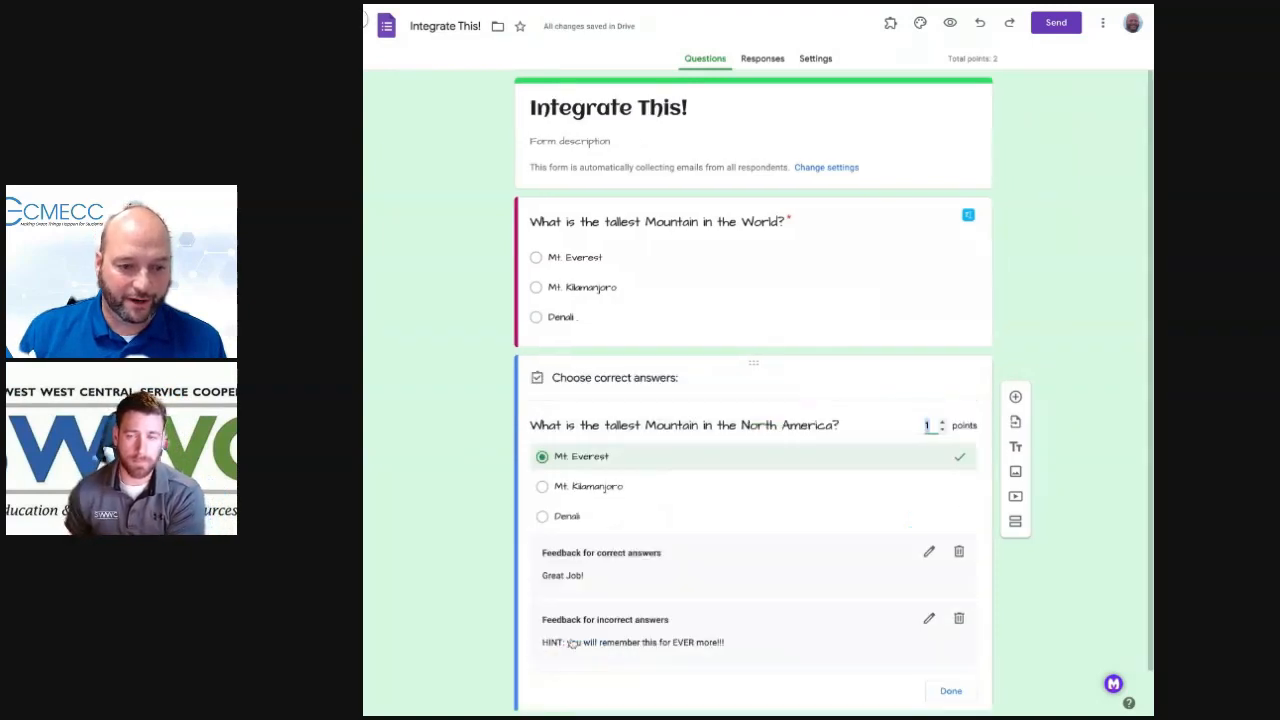
scroll(690, 547, "down", 1)
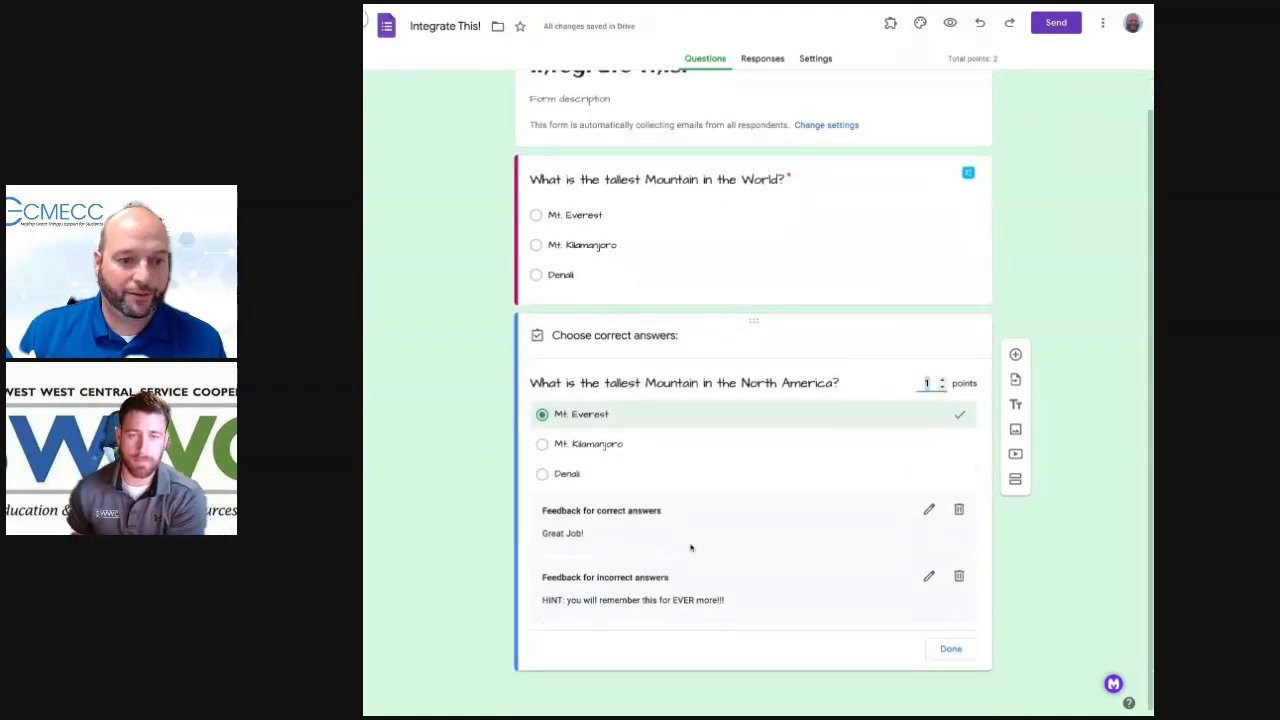
left_click(542, 474)
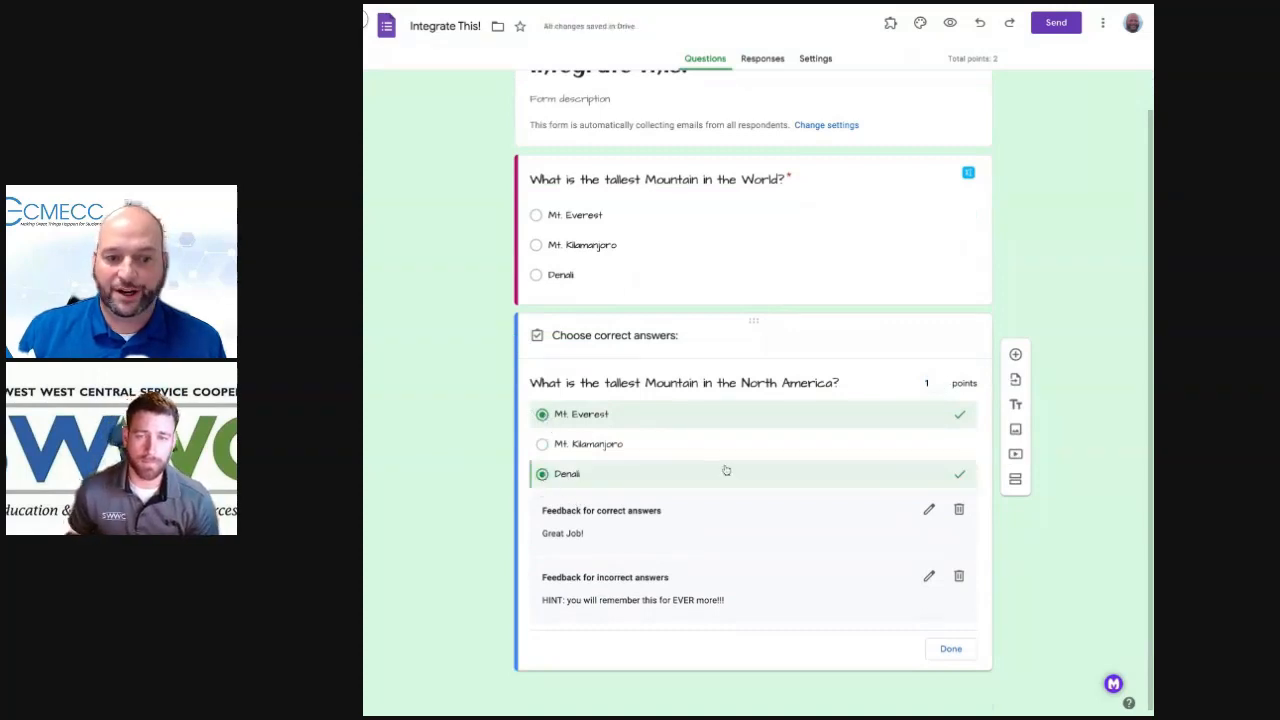
left_click(542, 415)
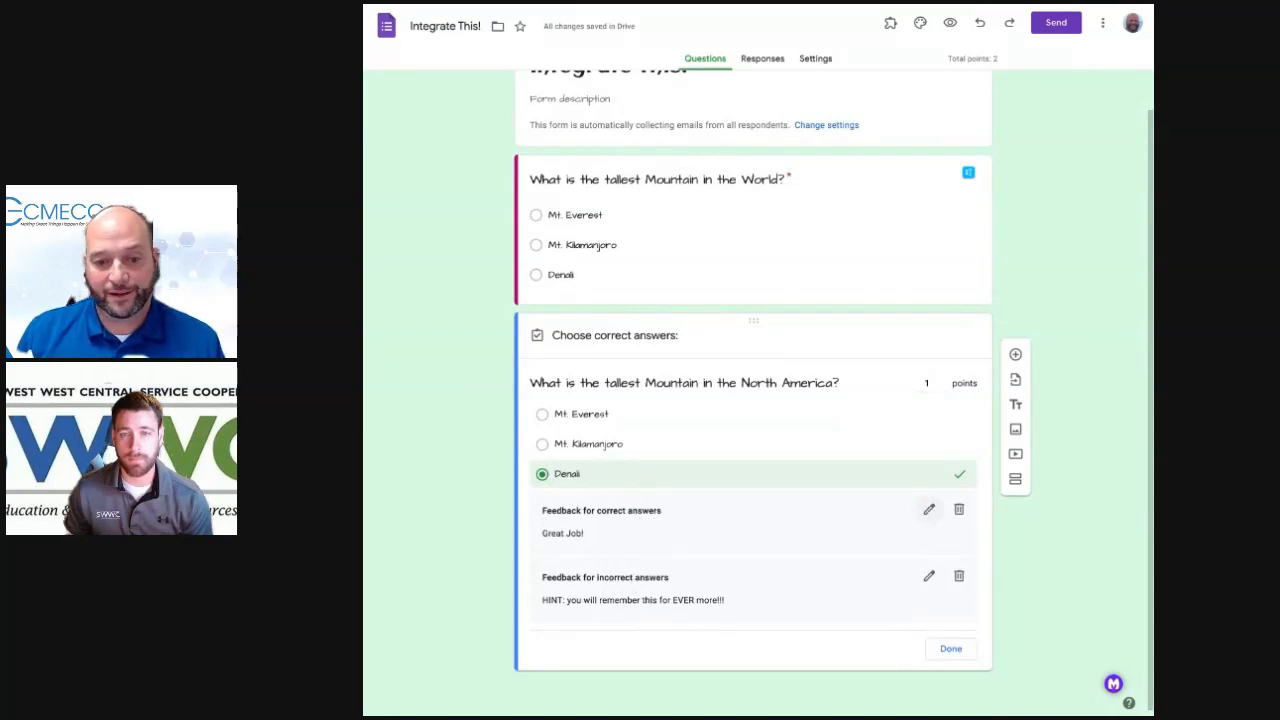
- Clear the incorrect-answer feedback text of the North America question
left_click(929, 577)
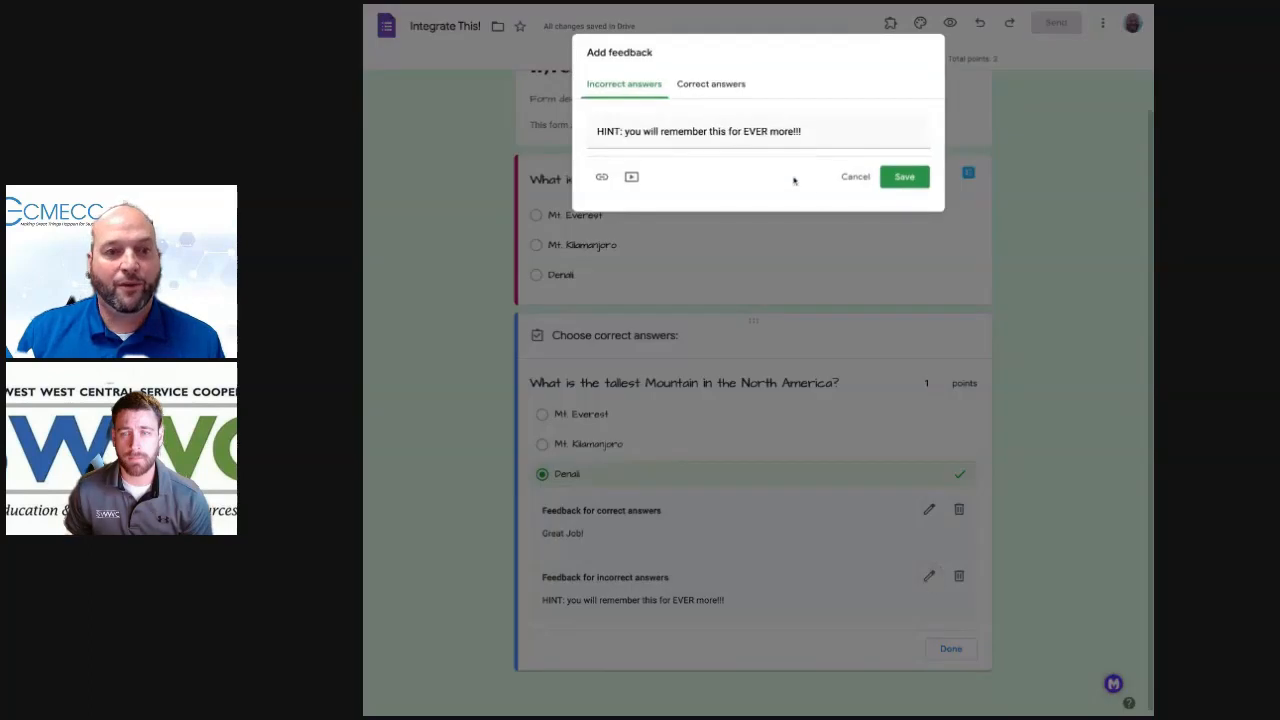
left_click(812, 131)
key("ctrl+a")
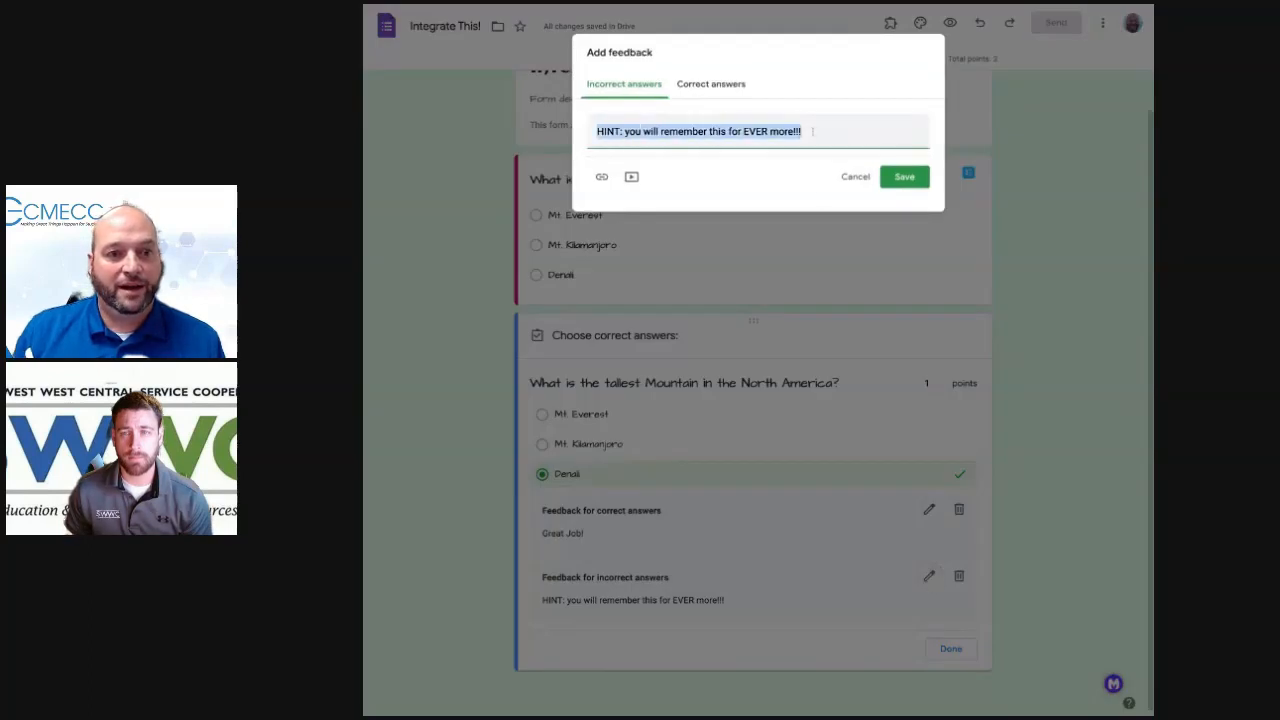
key("BackSpace")
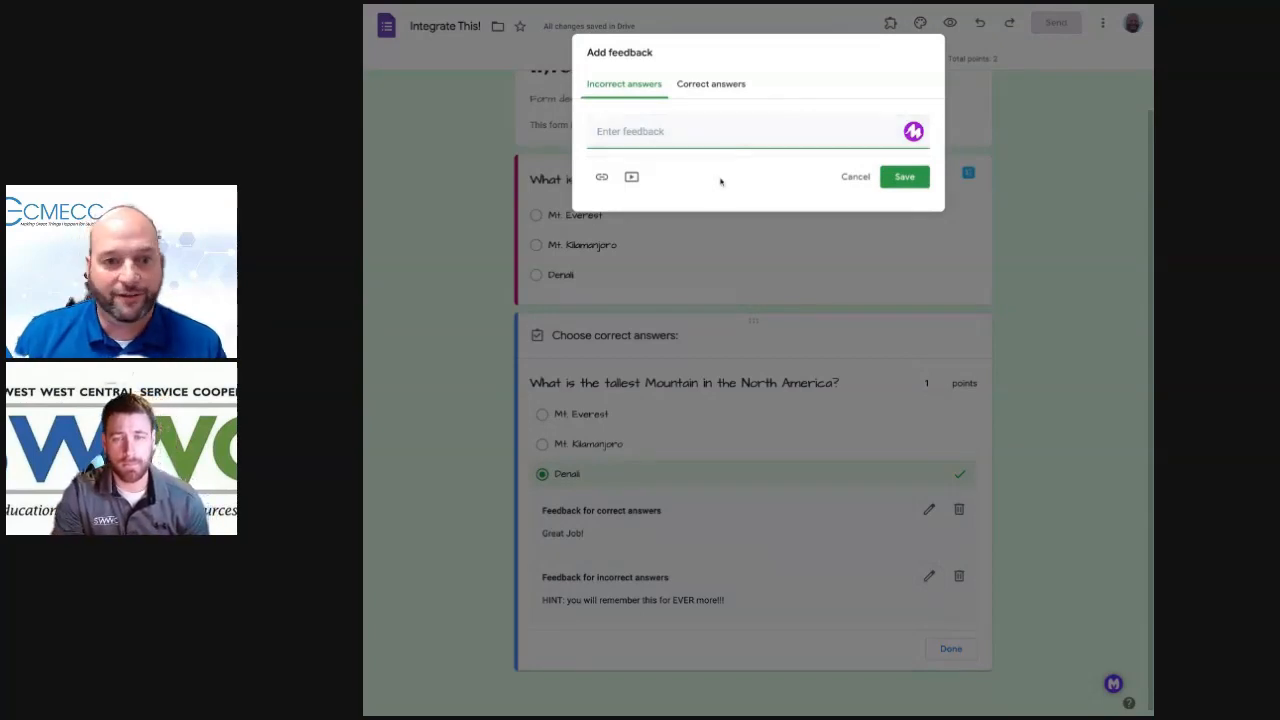
- Find the YouTube video "How to see Mt. Denali" by searching "denali mountain", attach it as incorrect-answer feedback, and save the answer key
left_click(632, 178)
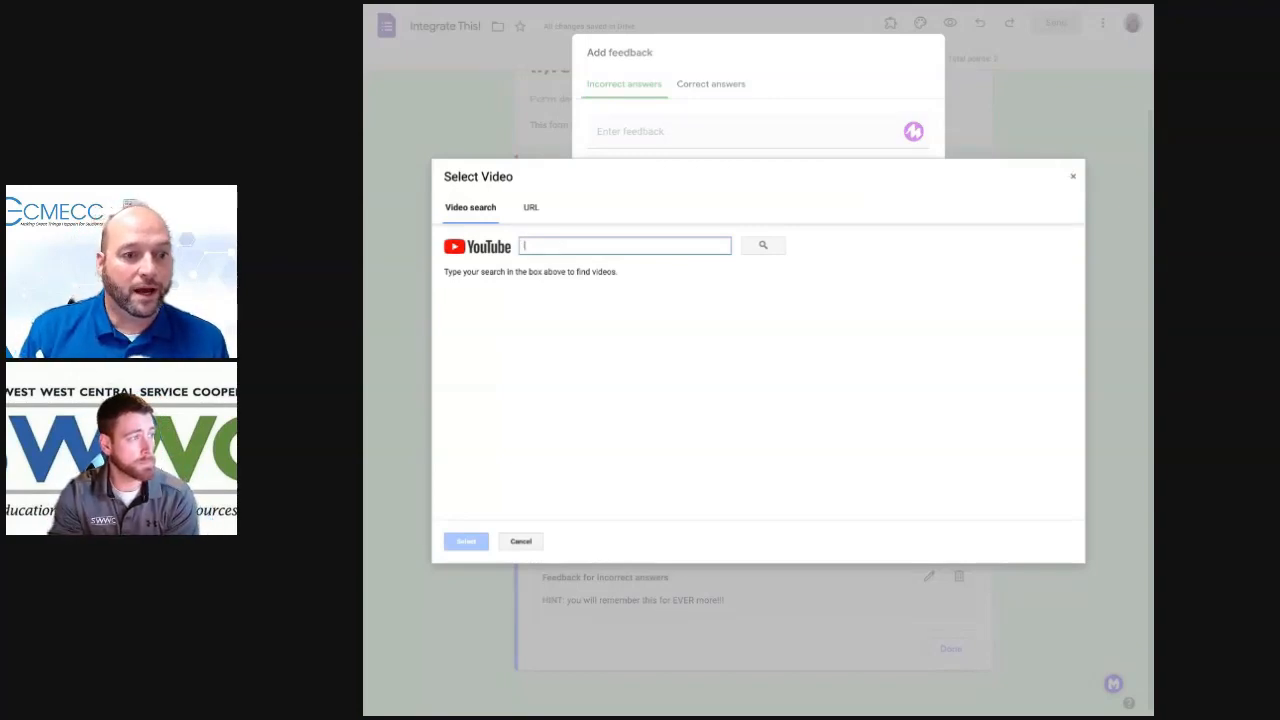
type("denali")
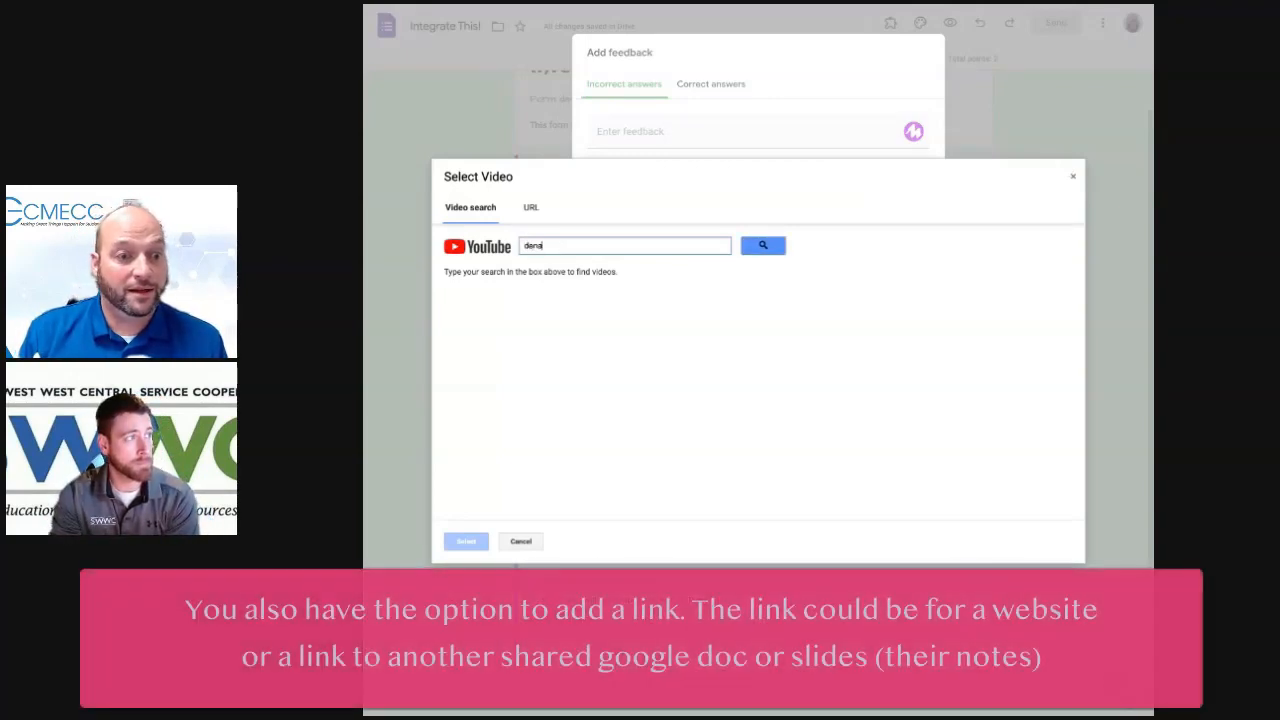
type(" mountain")
key("Return")
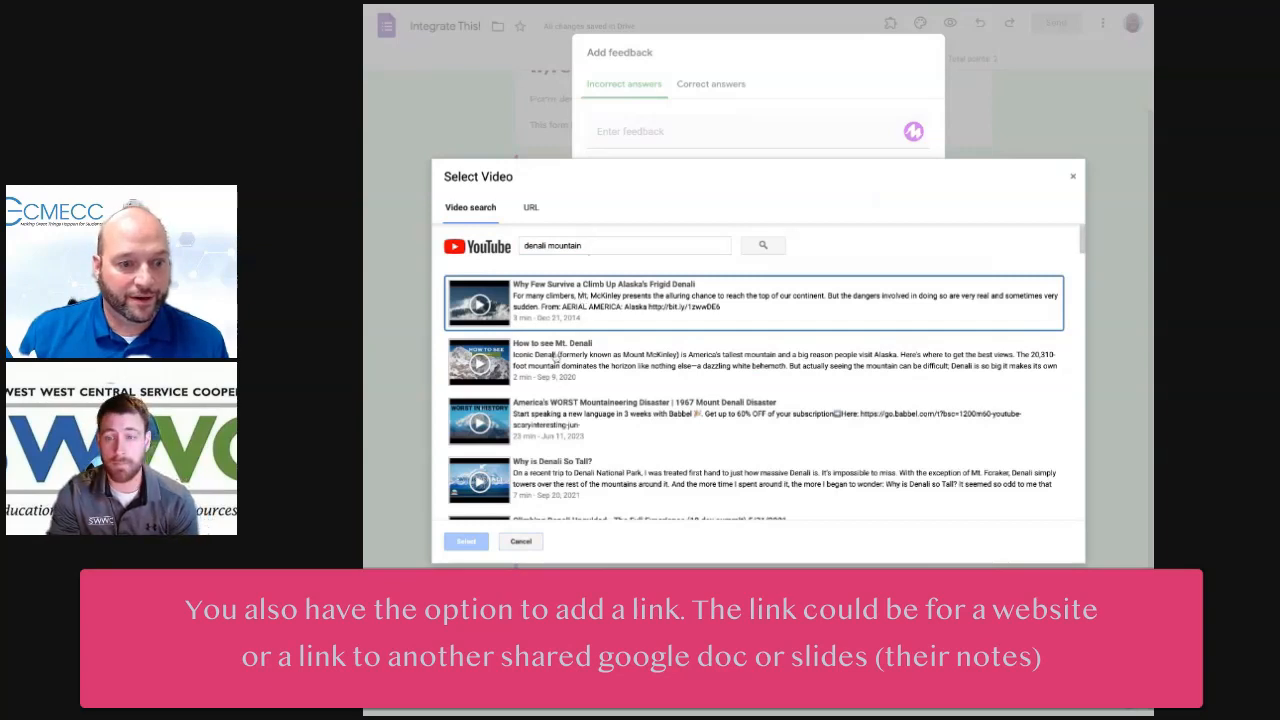
left_click(555, 356)
left_click(465, 545)
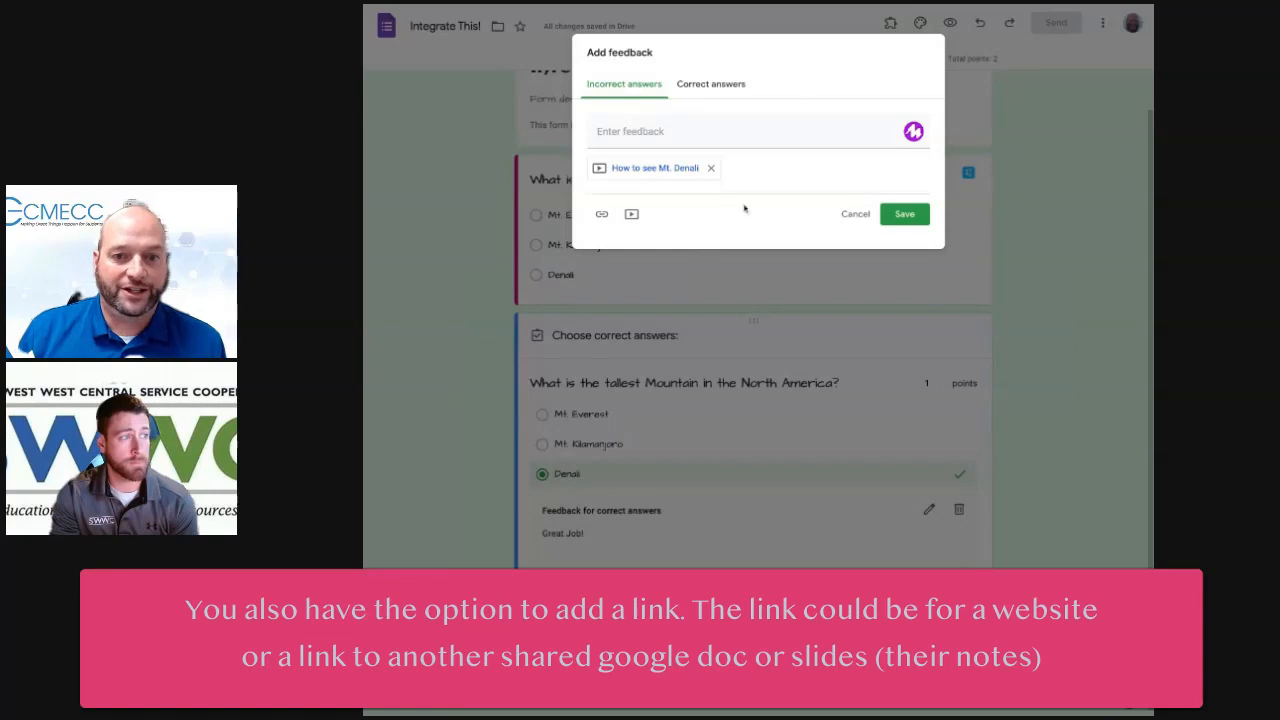
left_click(904, 213)
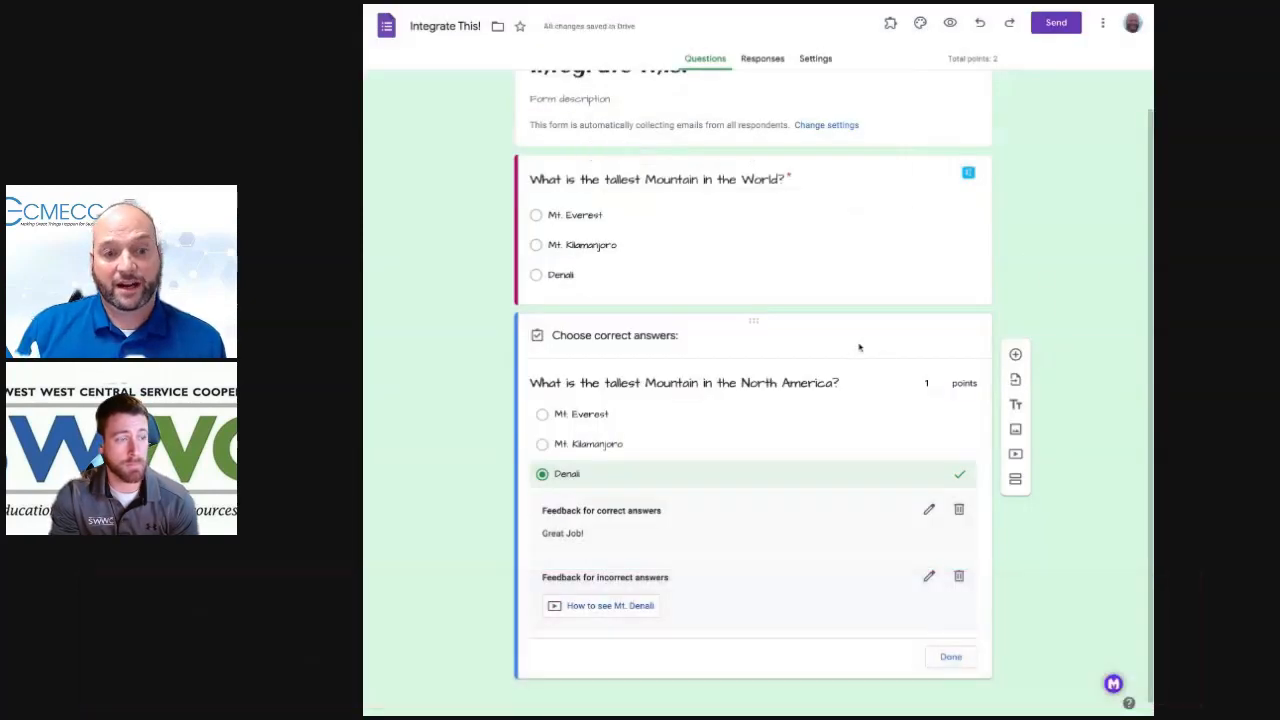
left_click(952, 657)
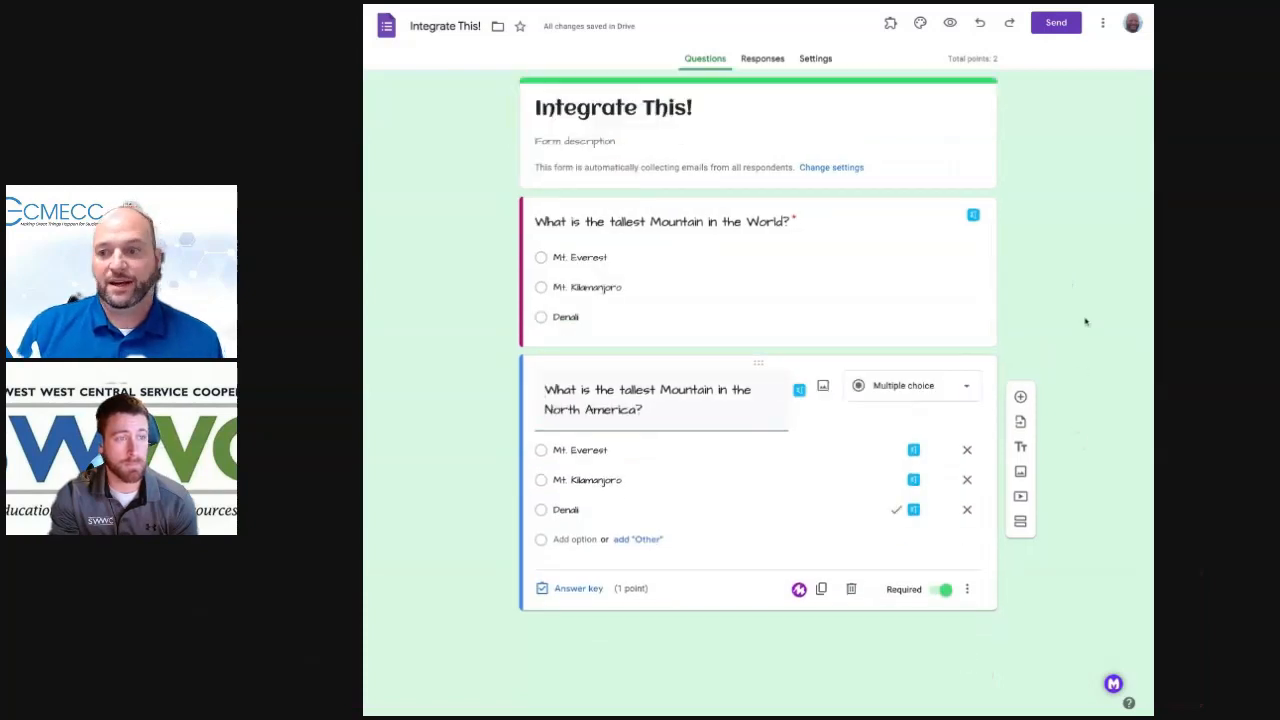
- Submit a preview response answering Mt. Kilamanjoro for the World and Mt. Everest for North America, and check its score page
left_click(953, 25)
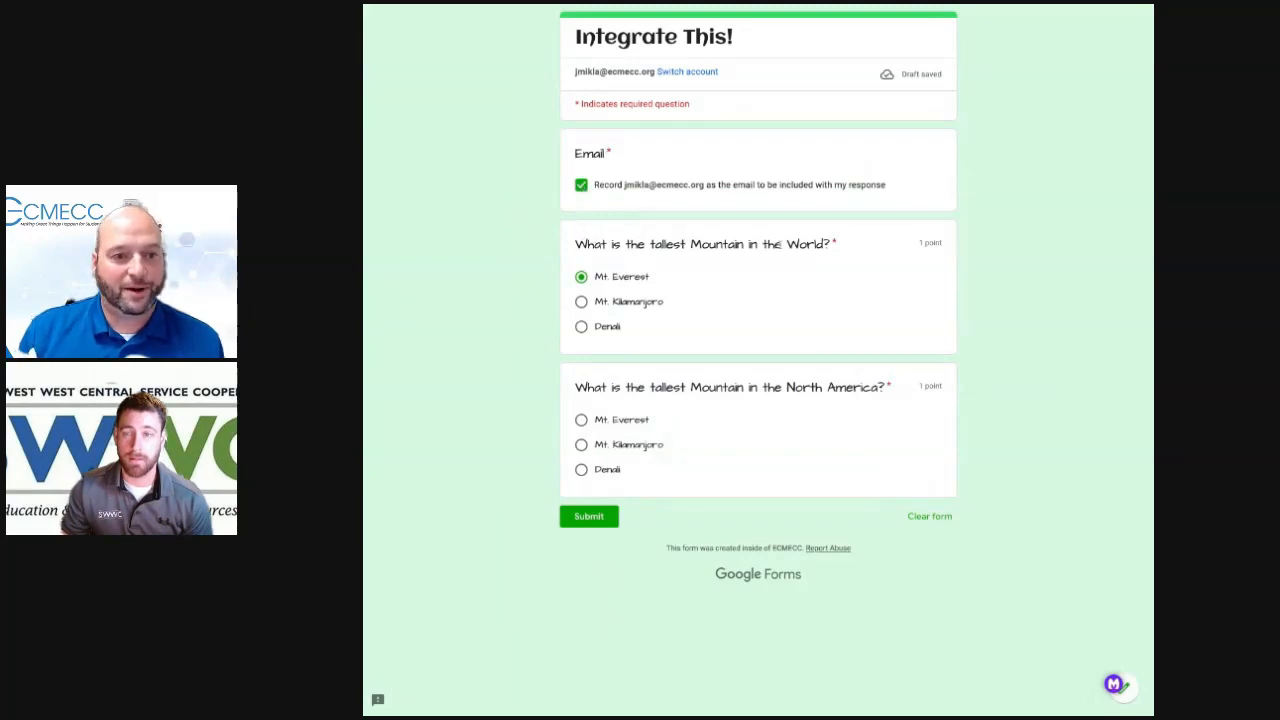
left_click(581, 303)
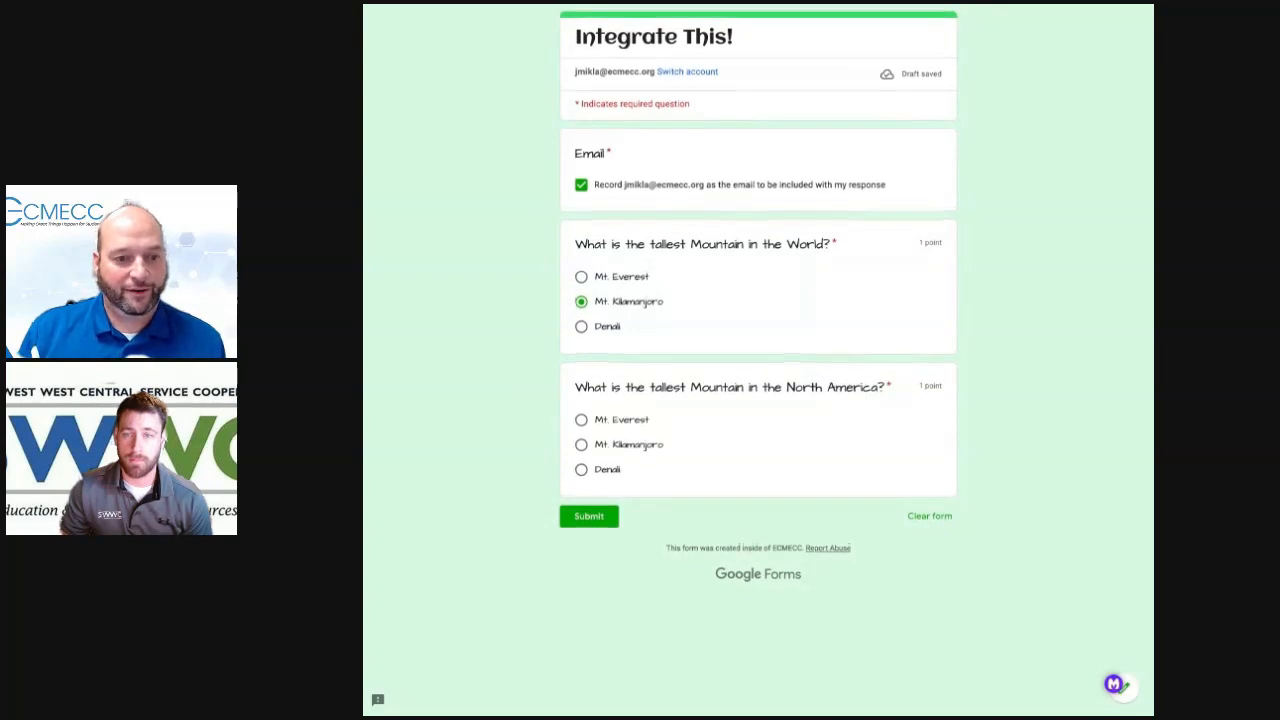
left_click(581, 420)
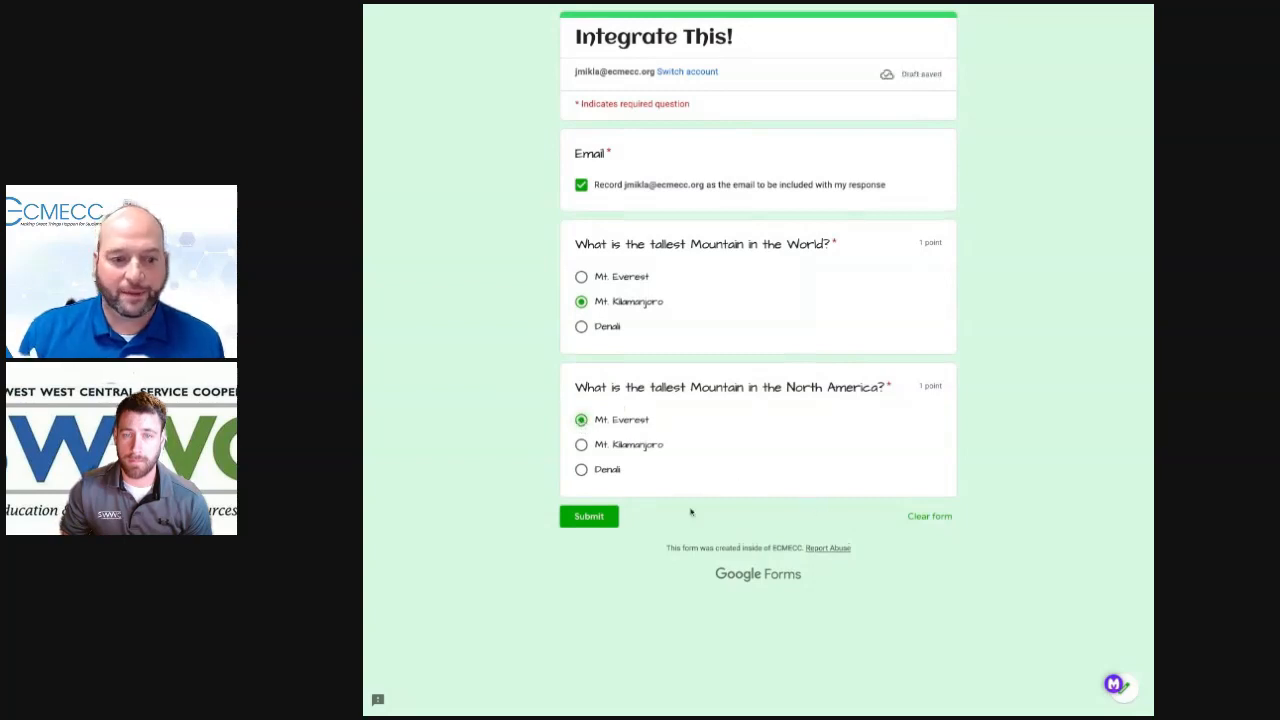
left_click(589, 517)
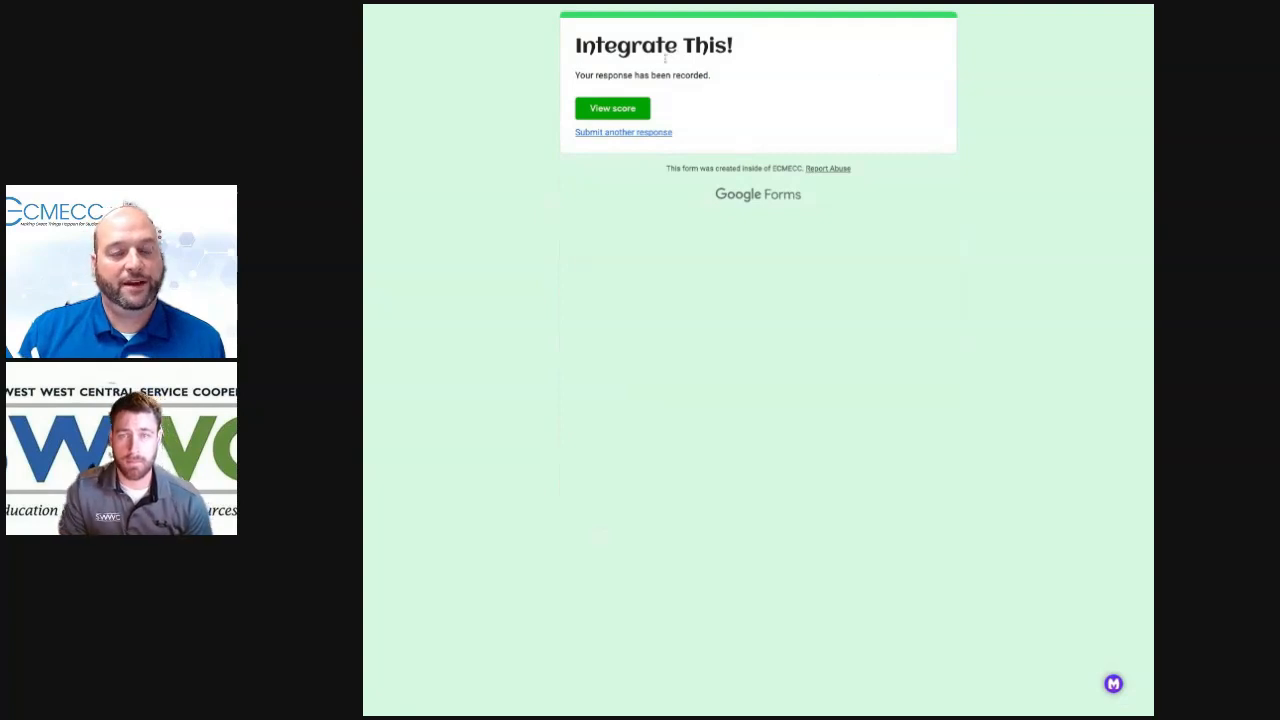
left_click(603, 109)
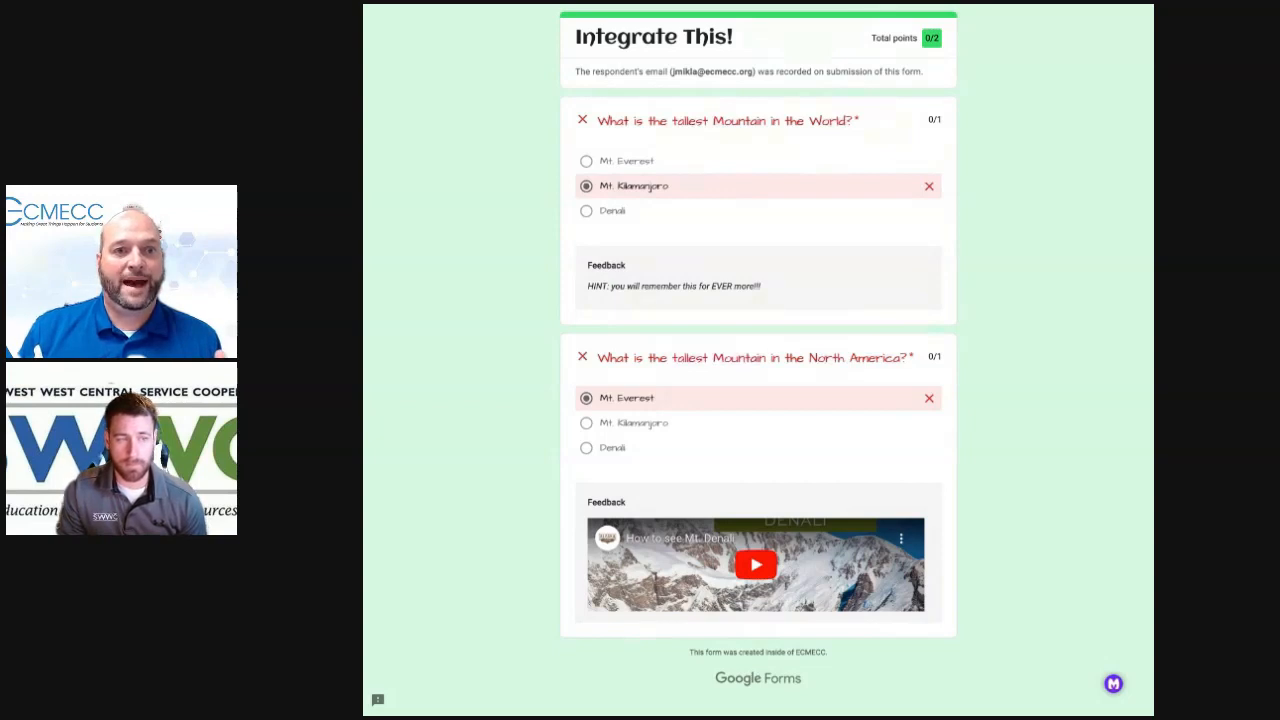
key("ctrl+w")
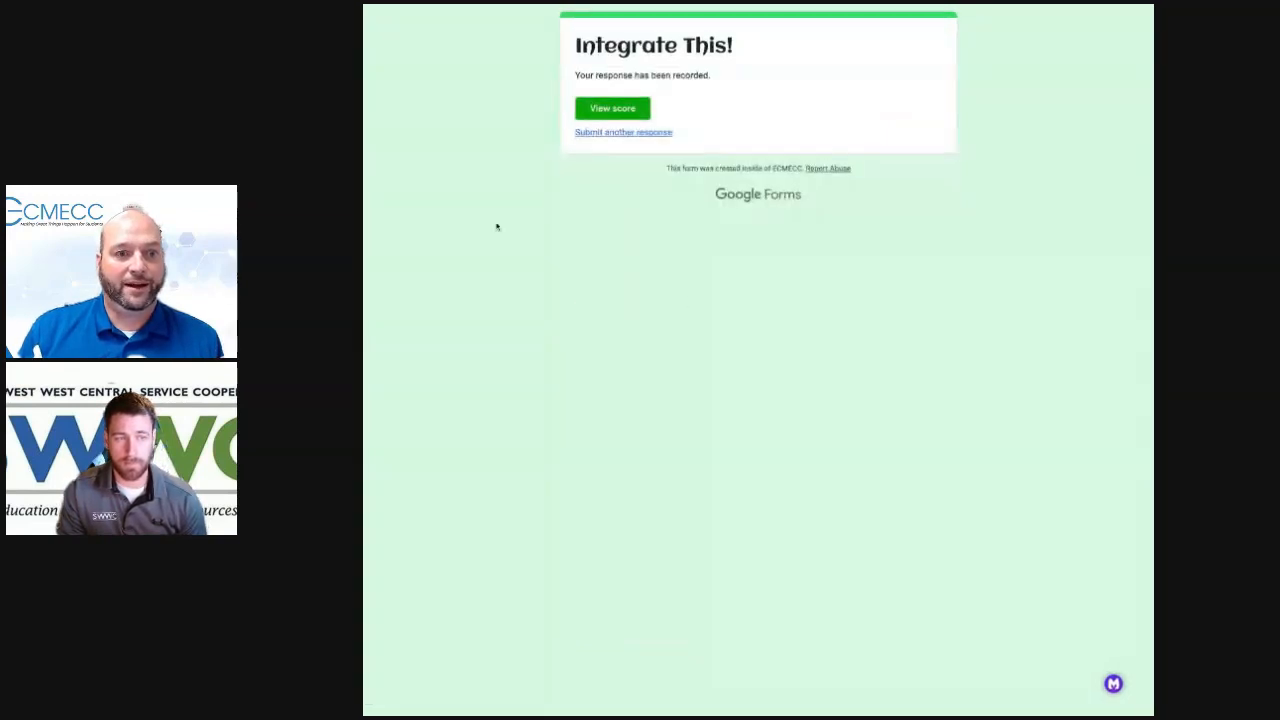
- Submit another response answering Mt. Everest for the World and Denali for North America, with the email recorded, and open its score
left_click(620, 133)
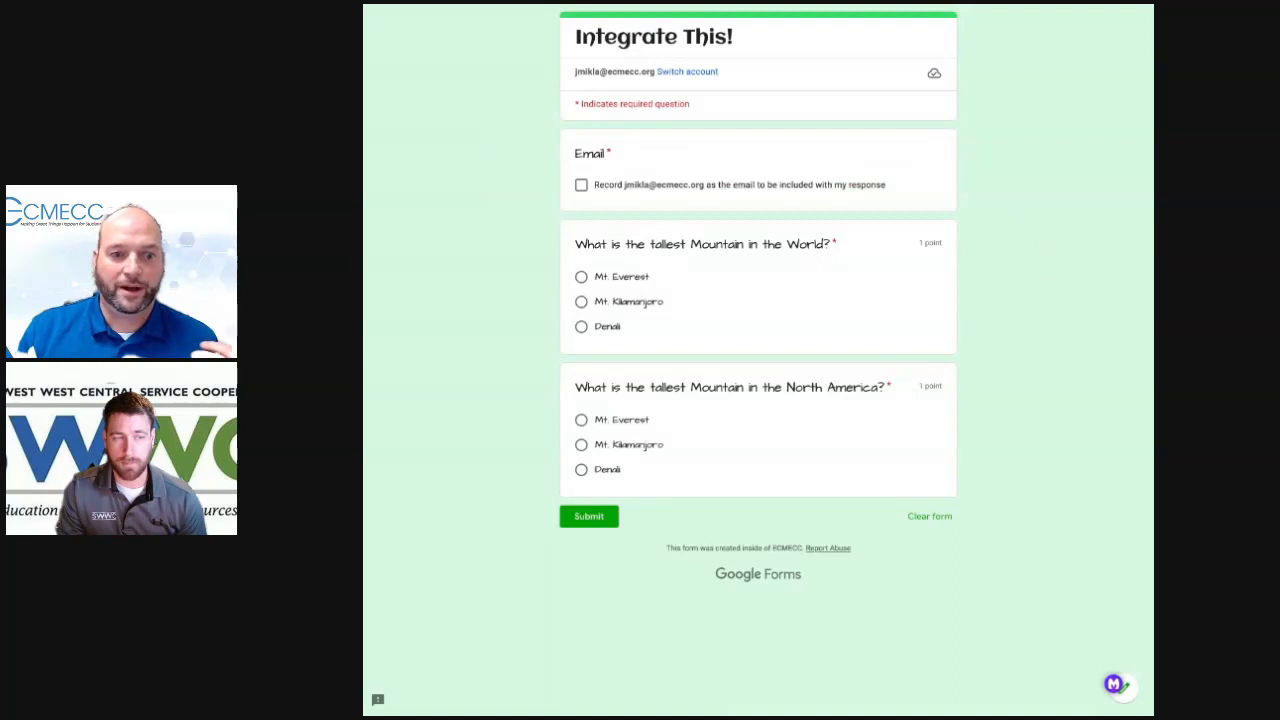
left_click(582, 278)
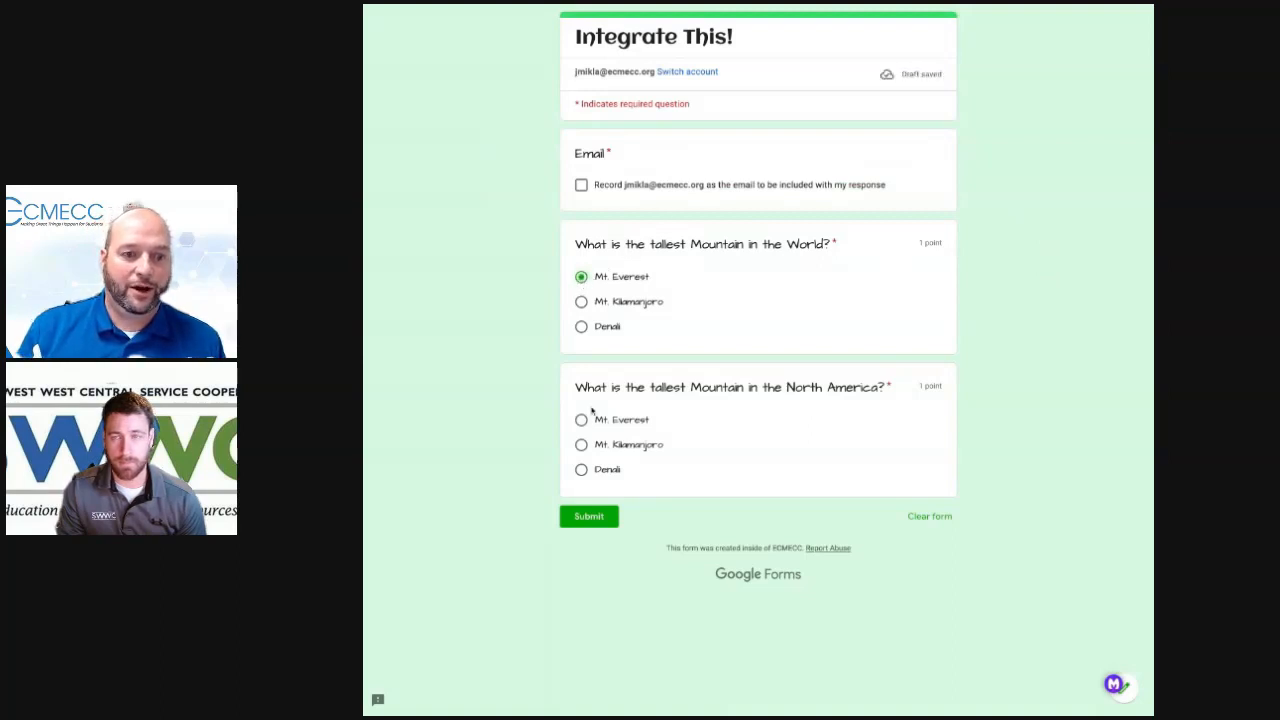
left_click(582, 470)
left_click(597, 519)
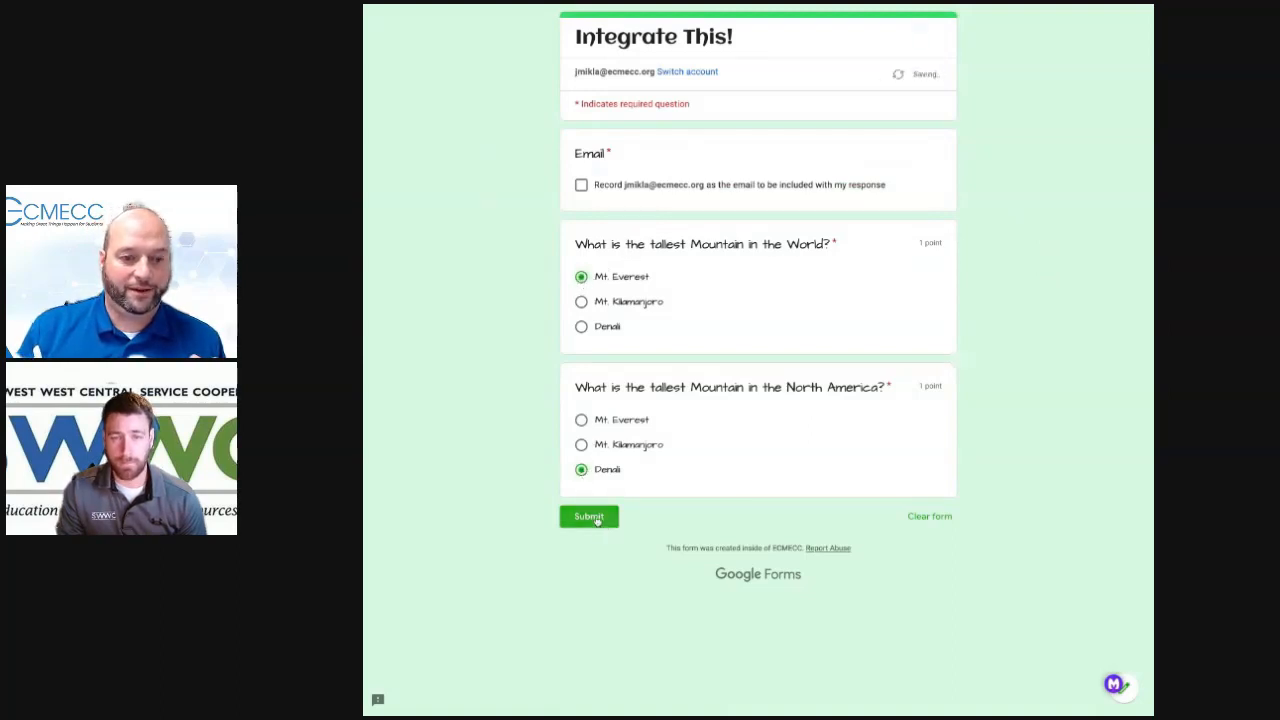
left_click(582, 185)
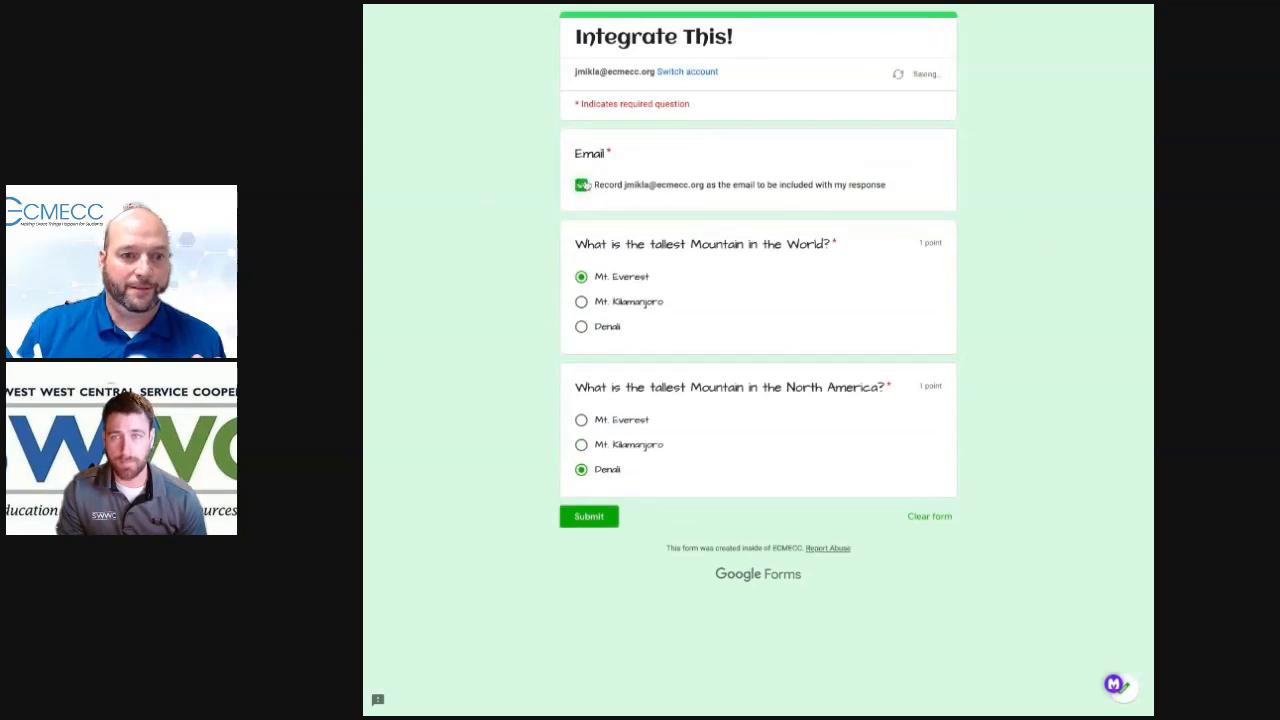
left_click(588, 517)
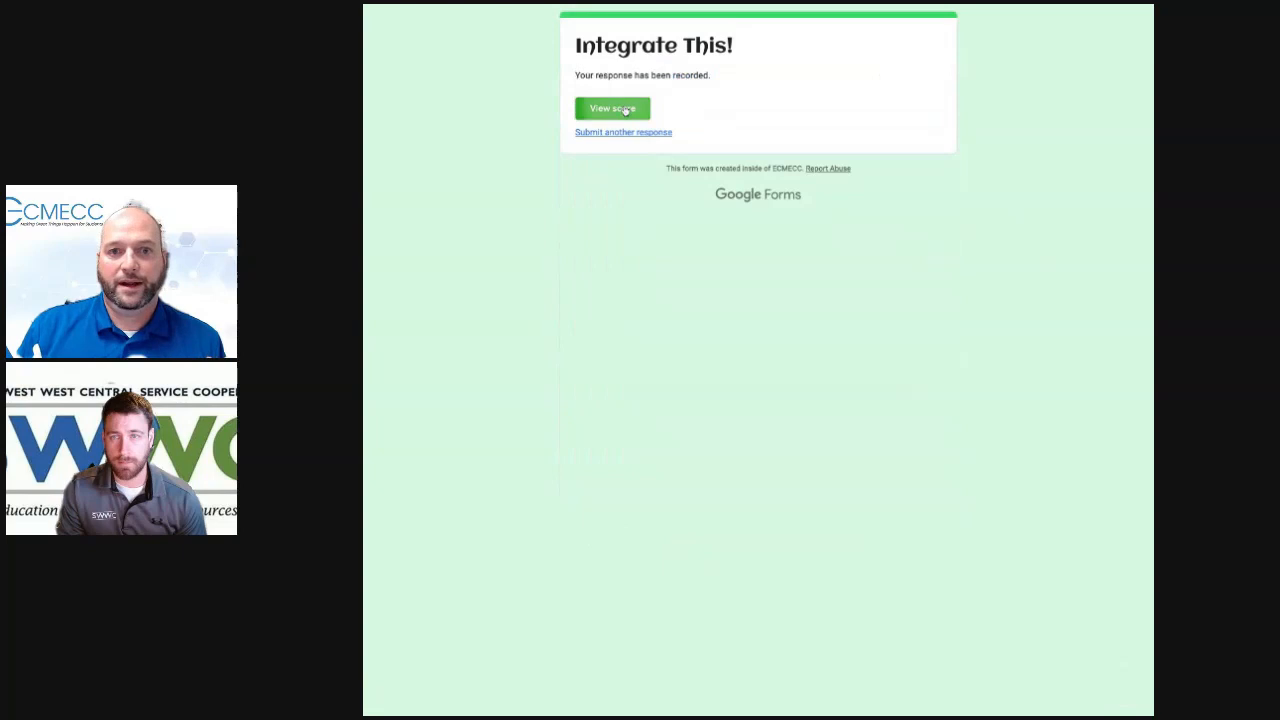
left_click(625, 110)
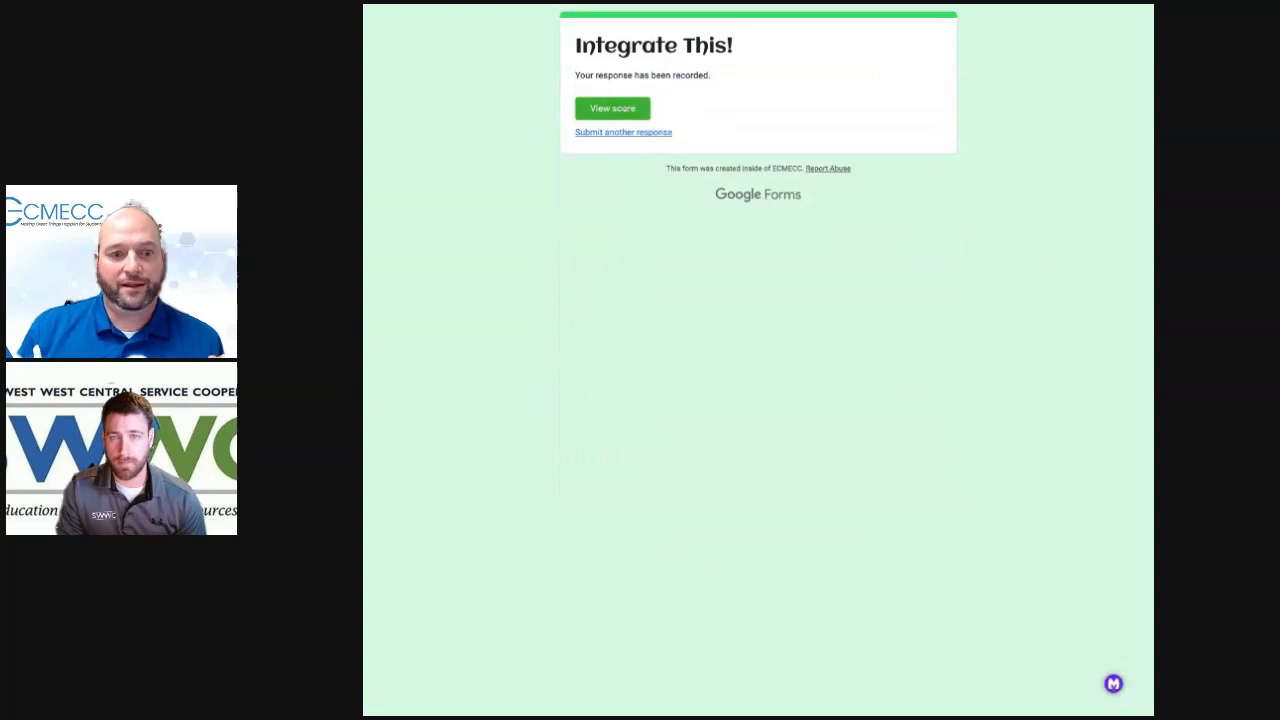